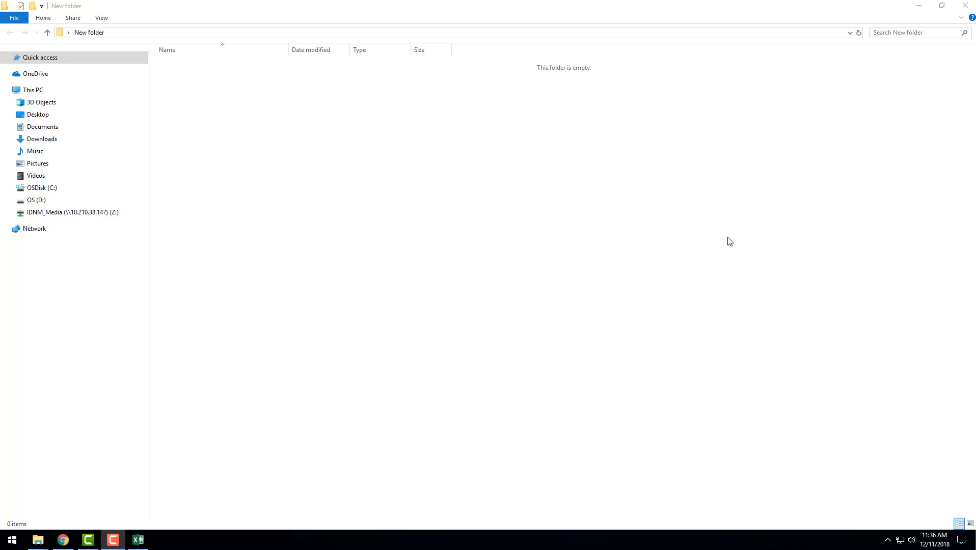
Create a new Excel worksheet file named Sample Data for Pivot Table in the empty folder and open it
right_click(276, 98)
mouse_move(312, 238)
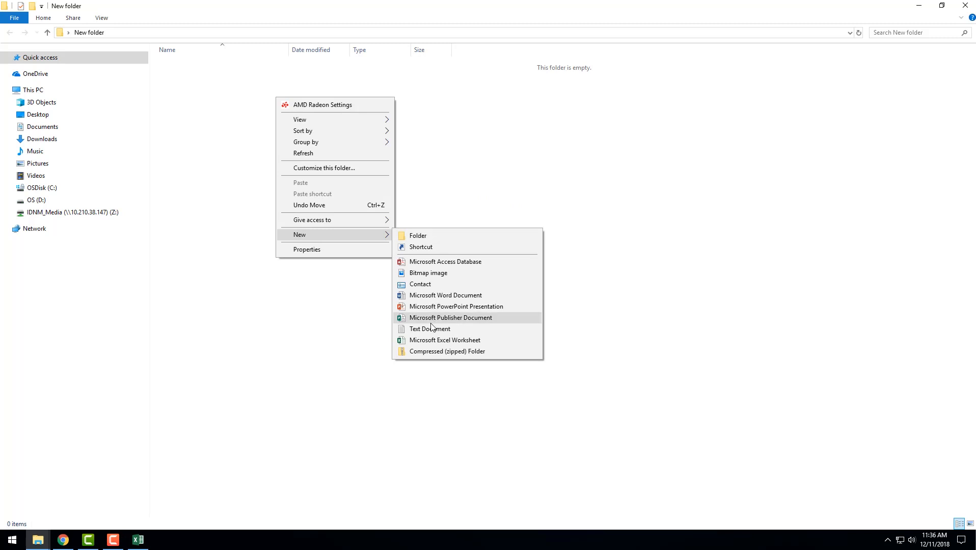
left_click(430, 340)
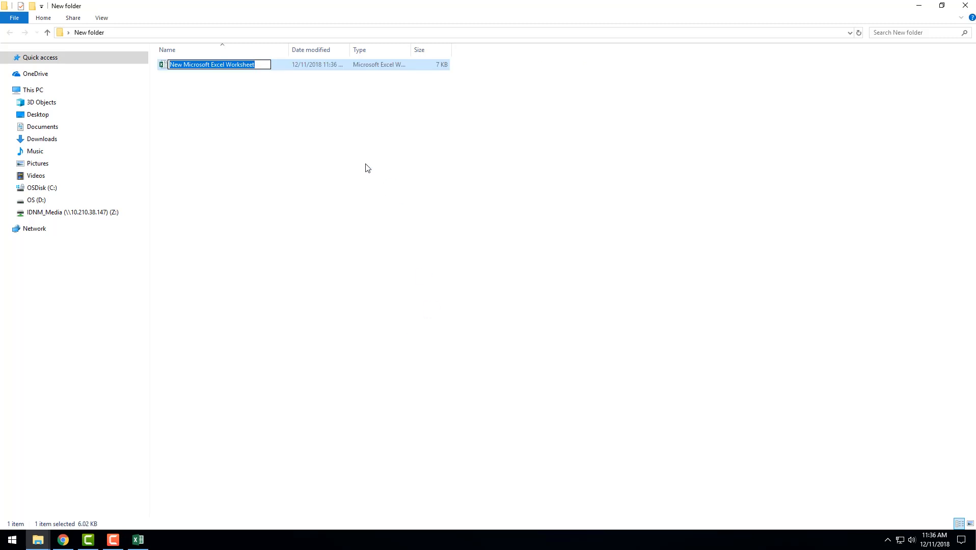
type("Sample")
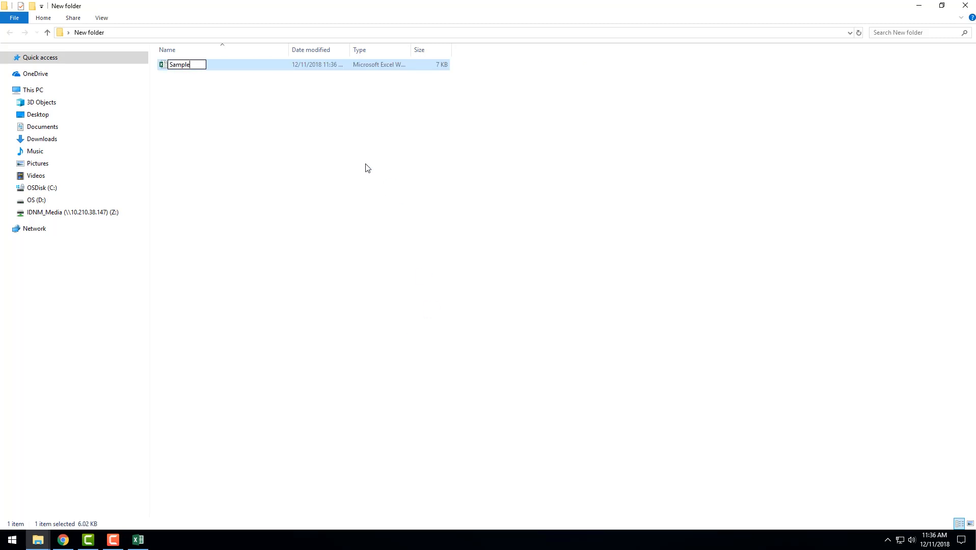
type(" Data for Pivot Table")
key("Return")
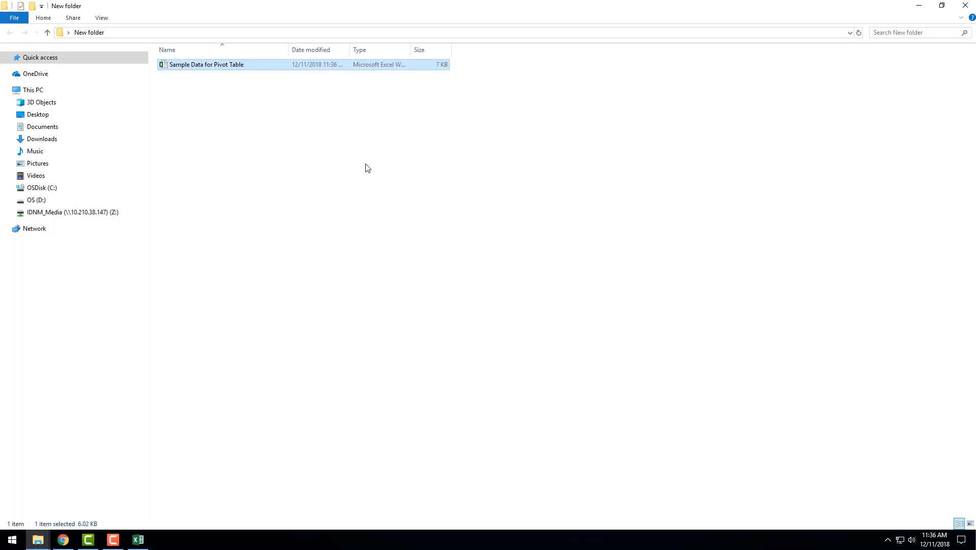
key("Return")
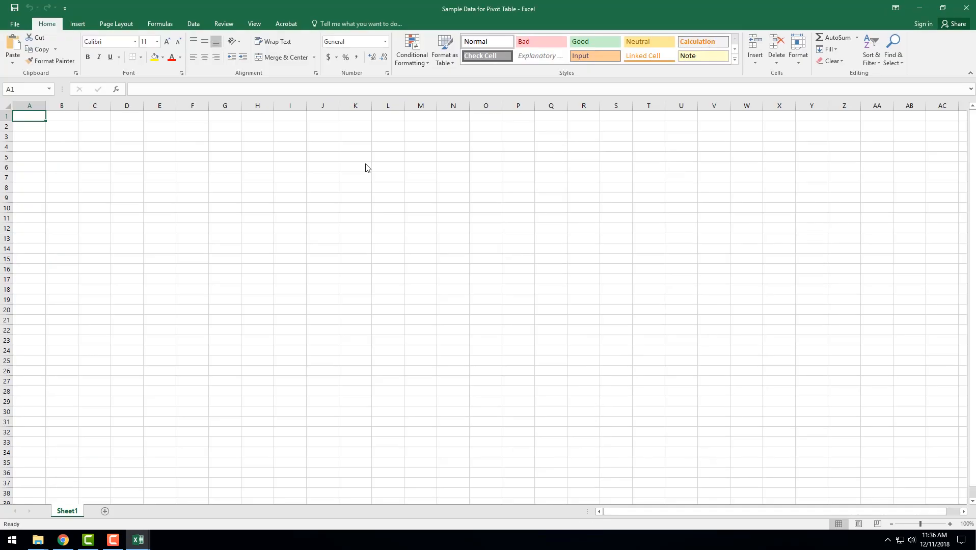
Paste the copied sales data from row 2 down and enter the headers Date in A1 and Salesperson in B1
key("ctrl+v")
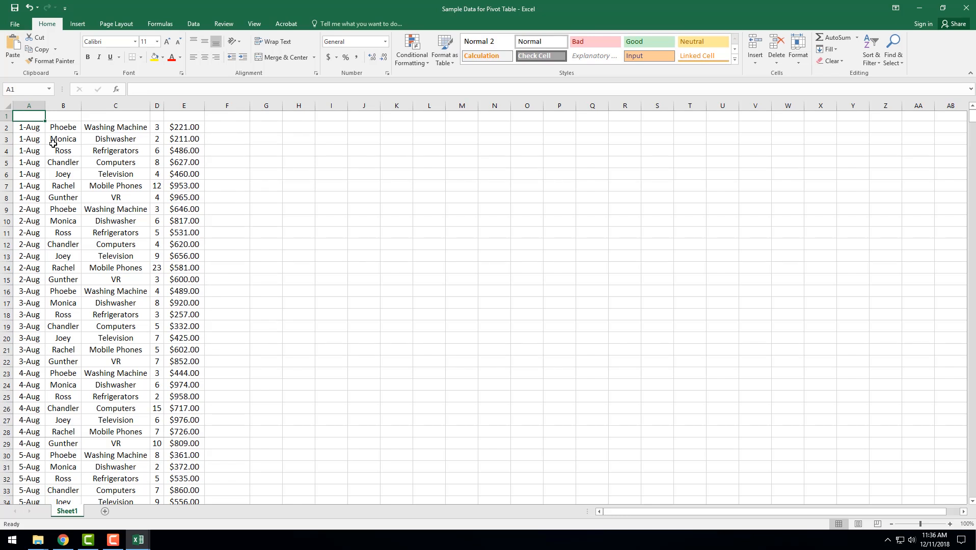
type("Date")
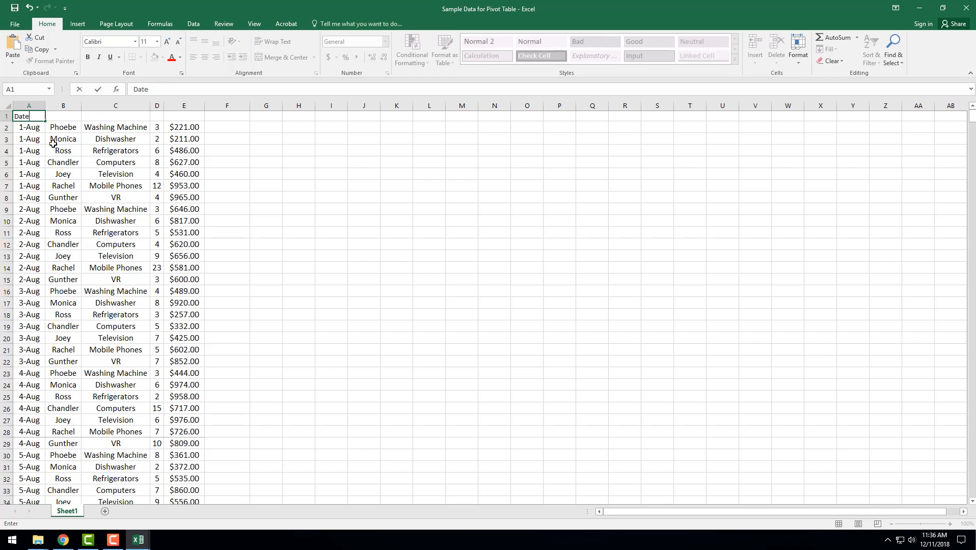
key("Tab")
type("Sa")
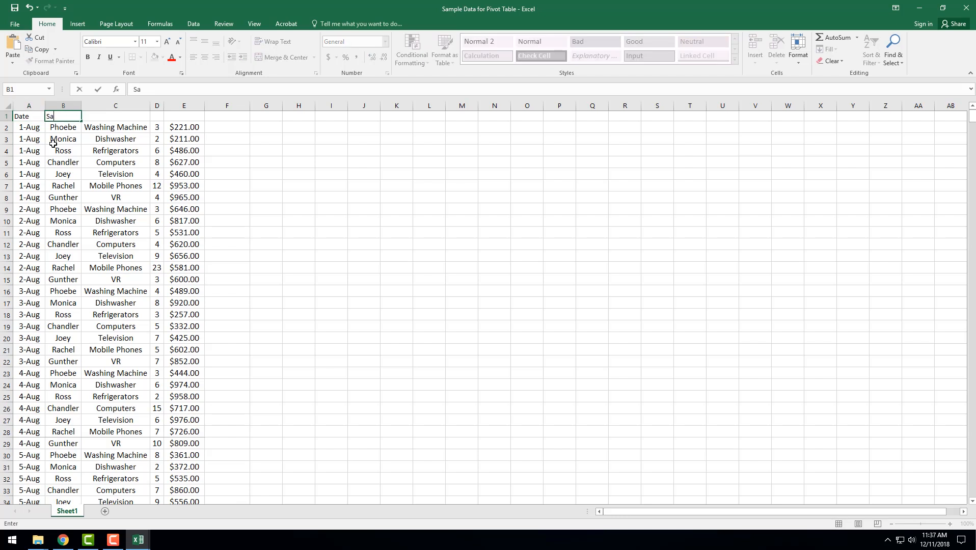
type("lesperson")
key("Tab")
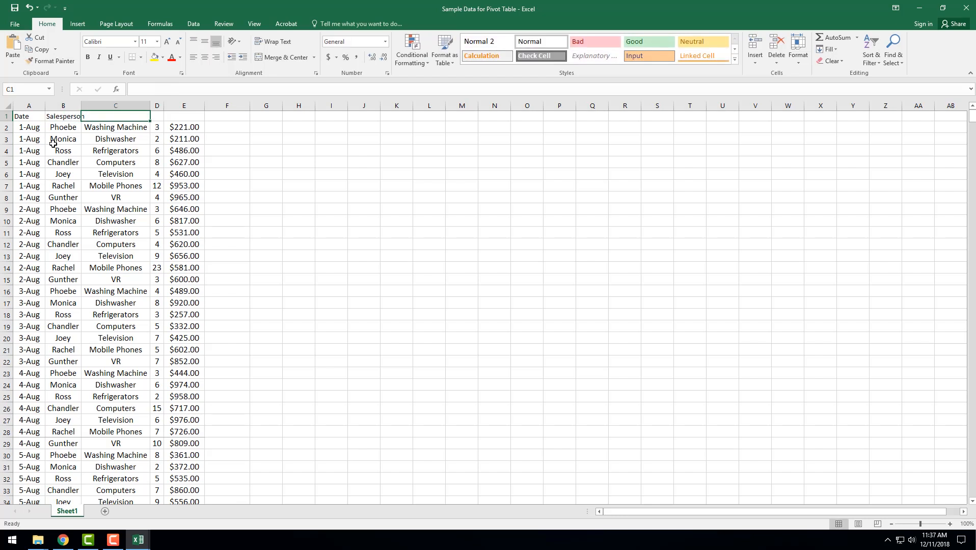
Enter the headers Electronics Category in C1 and Quantity in D1
type("Electronics")
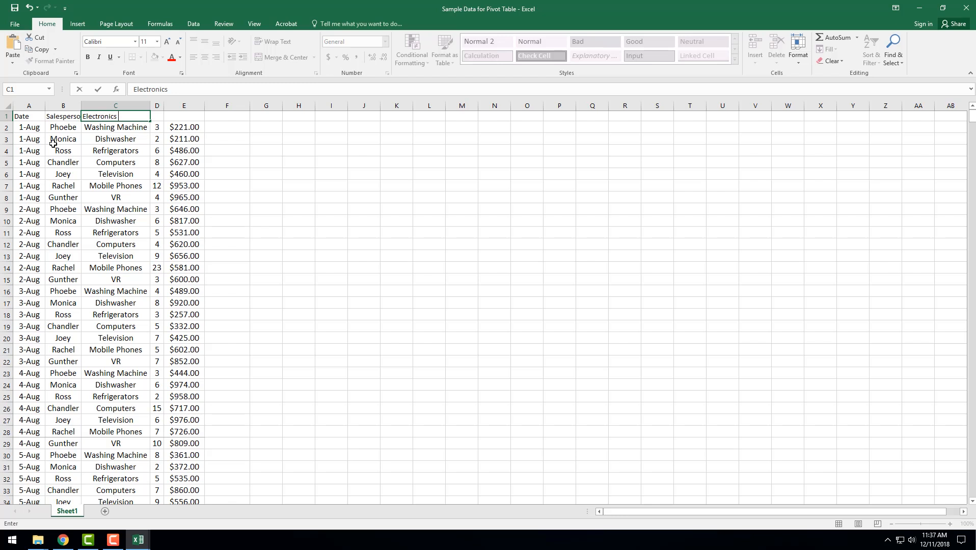
type(" Categroy")
key("BackSpace")
key("BackSpace")
type("ory")
key("Tab")
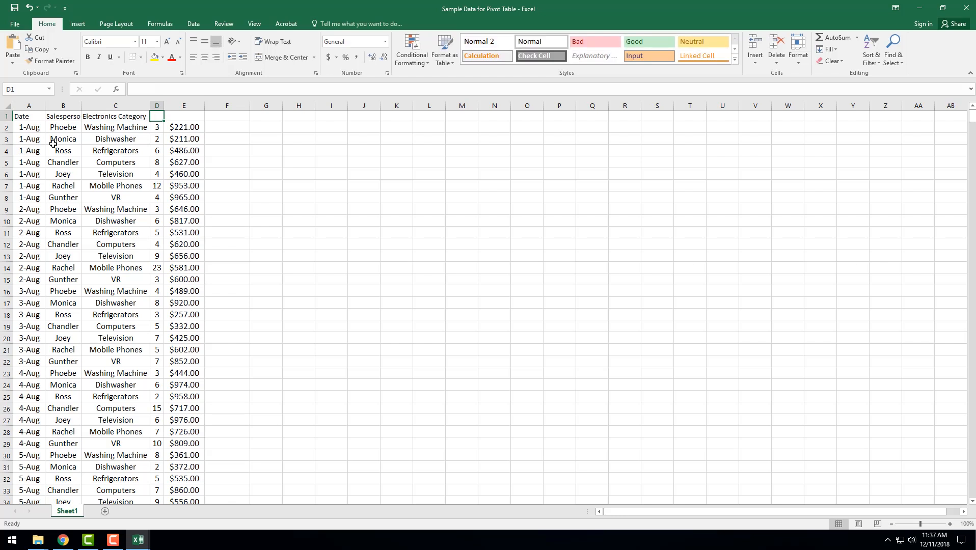
type("Quantity")
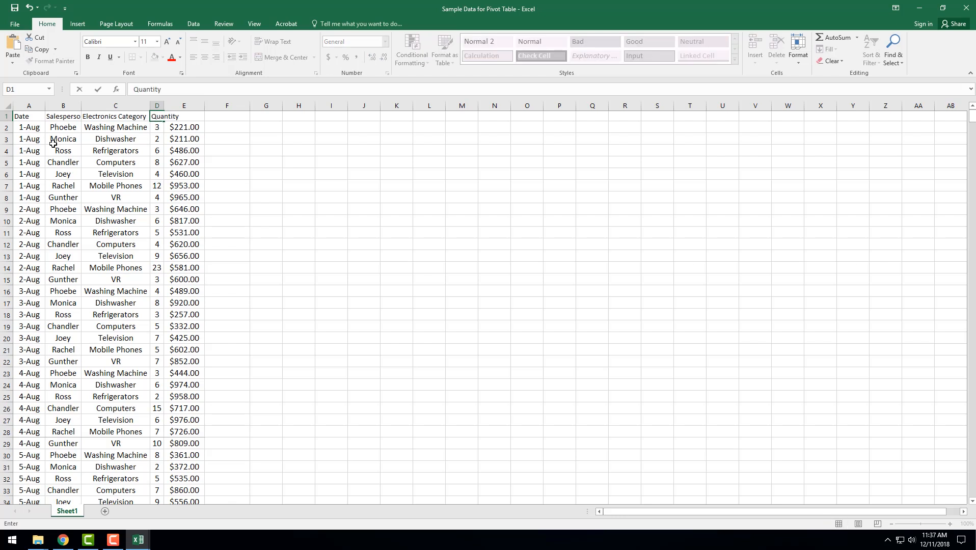
key("Tab")
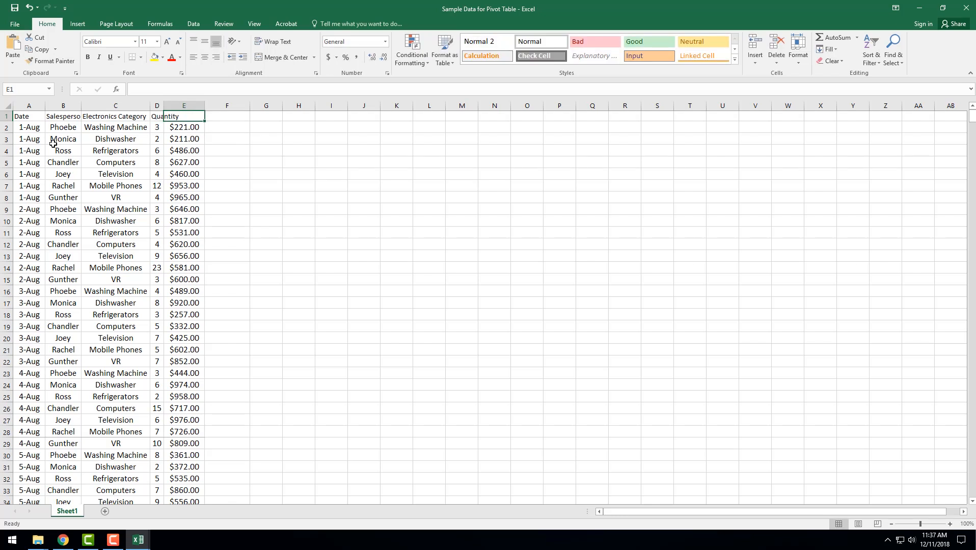
Enter the headers Average Unit Cost in E1 and Sales Amount in F1
type("Av")
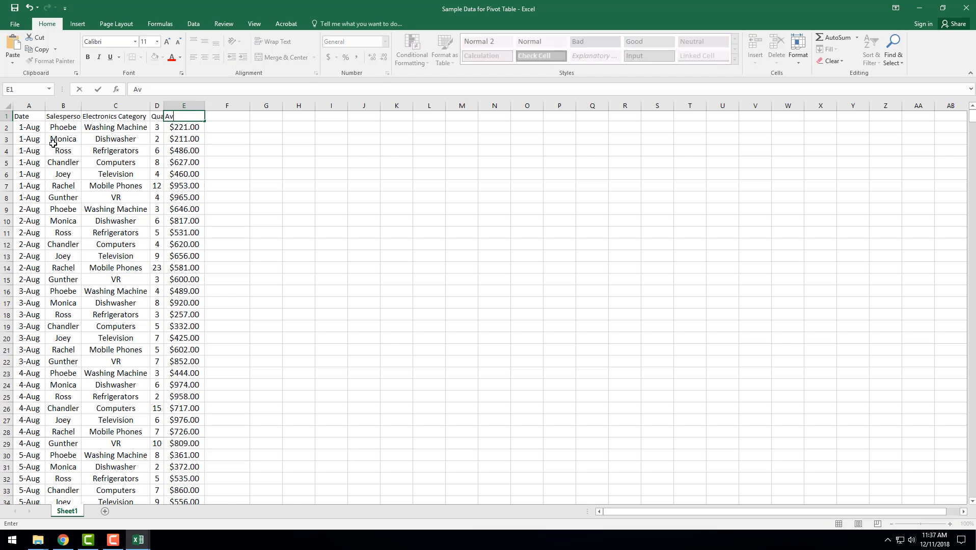
type("erage Unit Cost")
key("Tab")
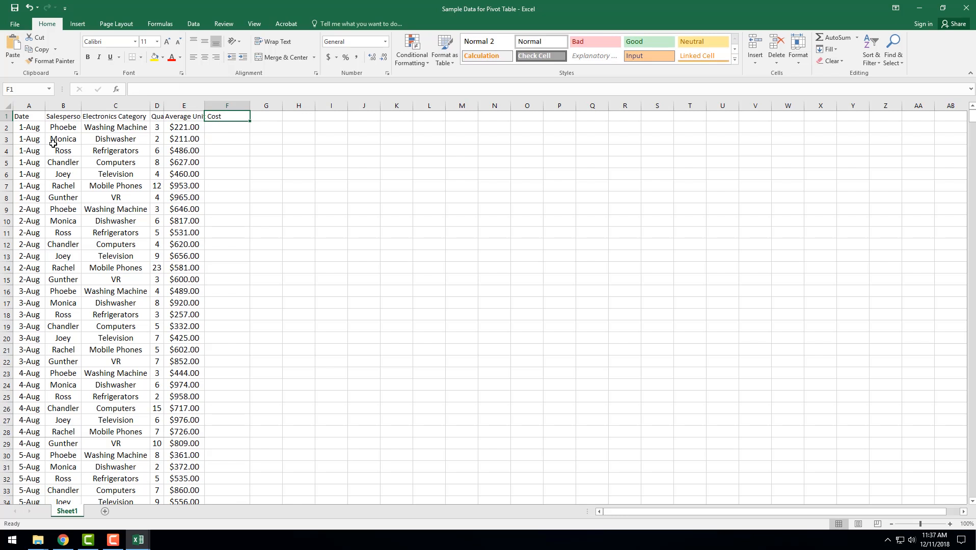
type("Sales")
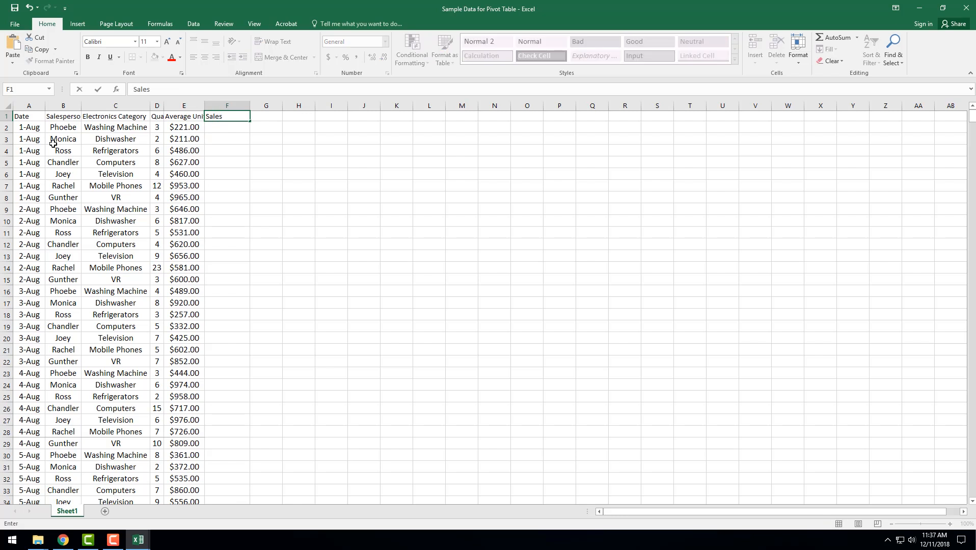
type(" AMount")
key("BackSpace")
key("BackSpace")
key("BackSpace")
key("BackSpace")
key("BackSpace")
type("mount")
key("Return")
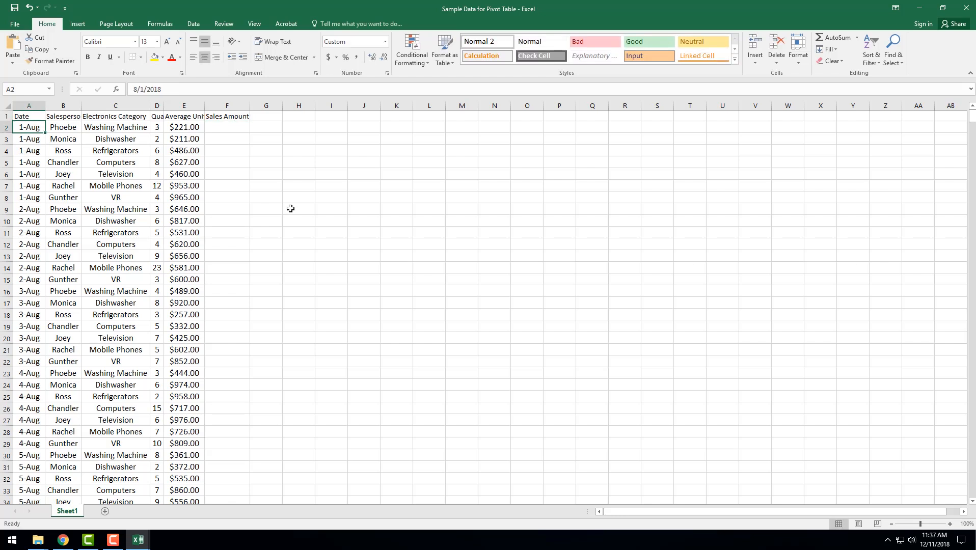
Calculate Sales Amount in F2 with the formula =D2*E2 and fill it down to the end of the data
left_click(230, 127)
type("=")
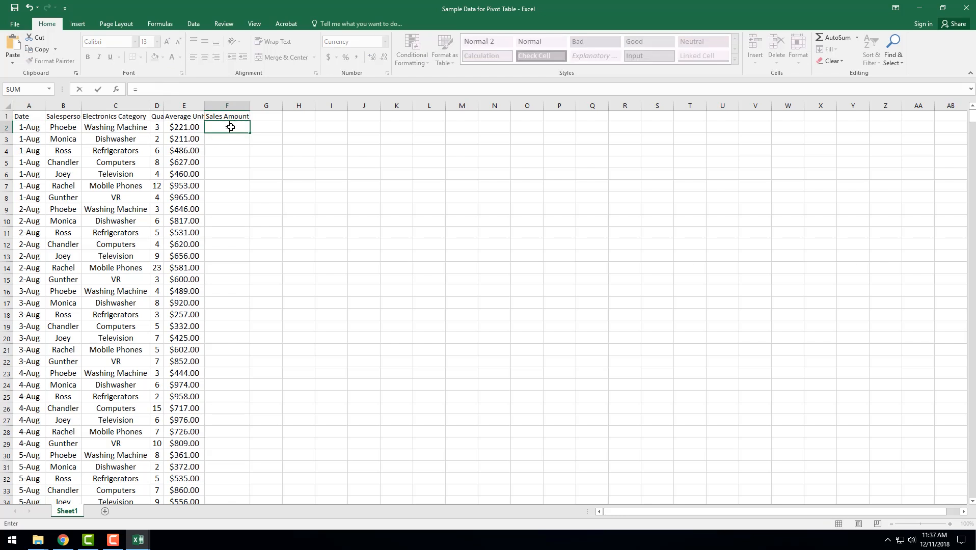
left_click(158, 125)
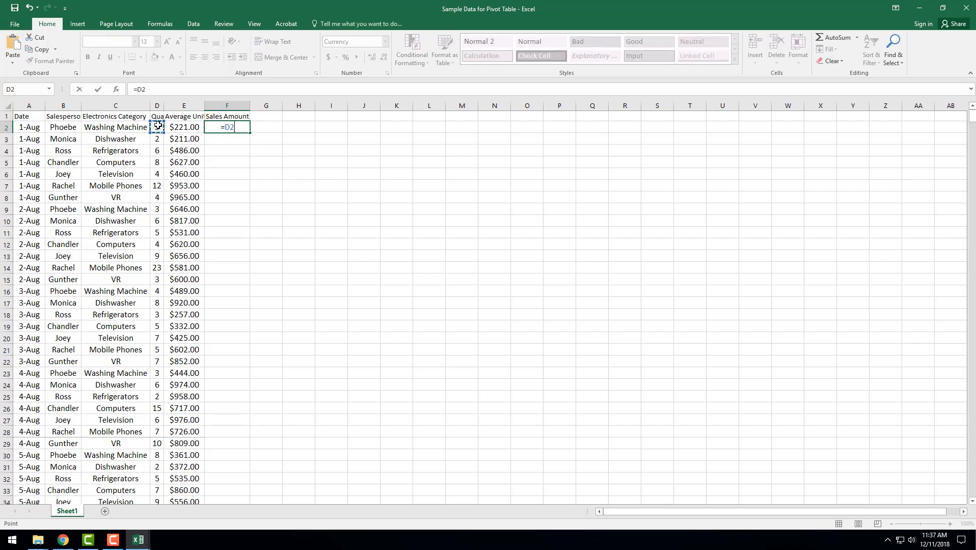
type("*")
left_click(186, 126)
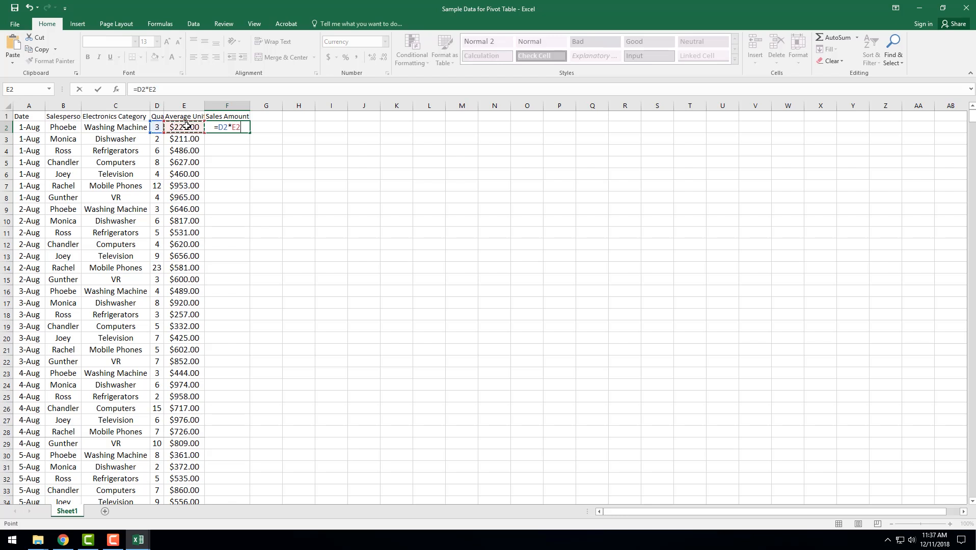
key("Return")
left_click(230, 128)
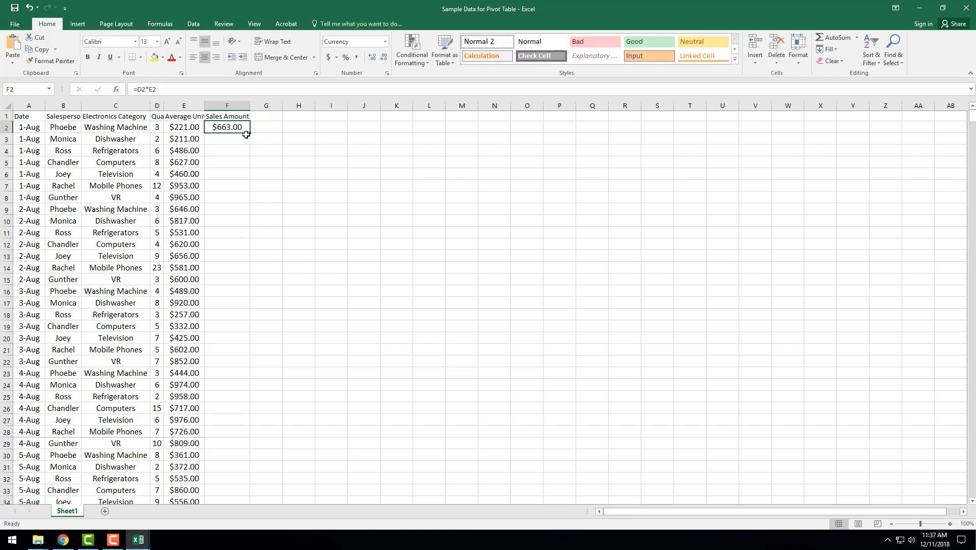
double_click(252, 135)
Look through the sales rows to examine the categories, quantities, unit costs and sales amounts down the sheet
left_click(175, 140)
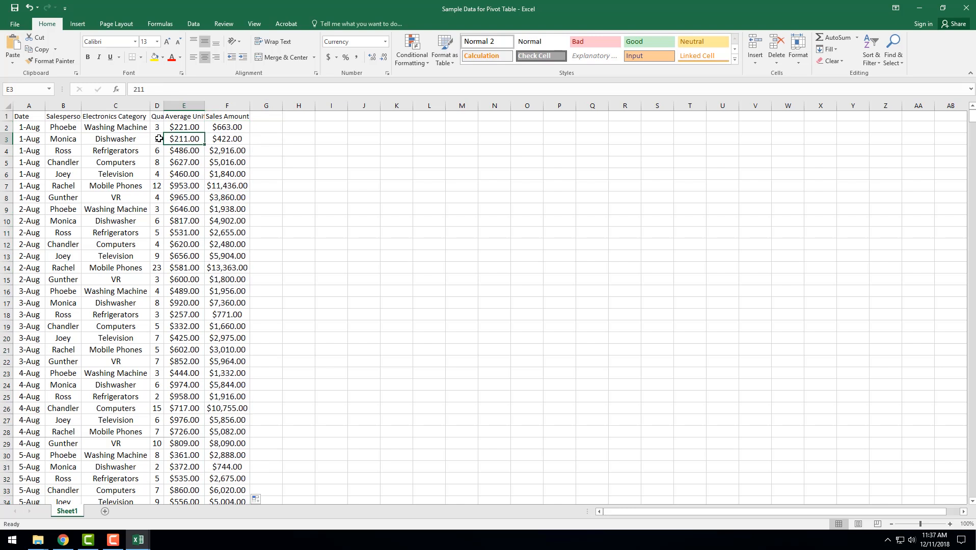
left_click(158, 138)
left_click(113, 140)
left_click(105, 209)
left_click(122, 359)
scroll(122, 387, "down", 8)
left_click(121, 411)
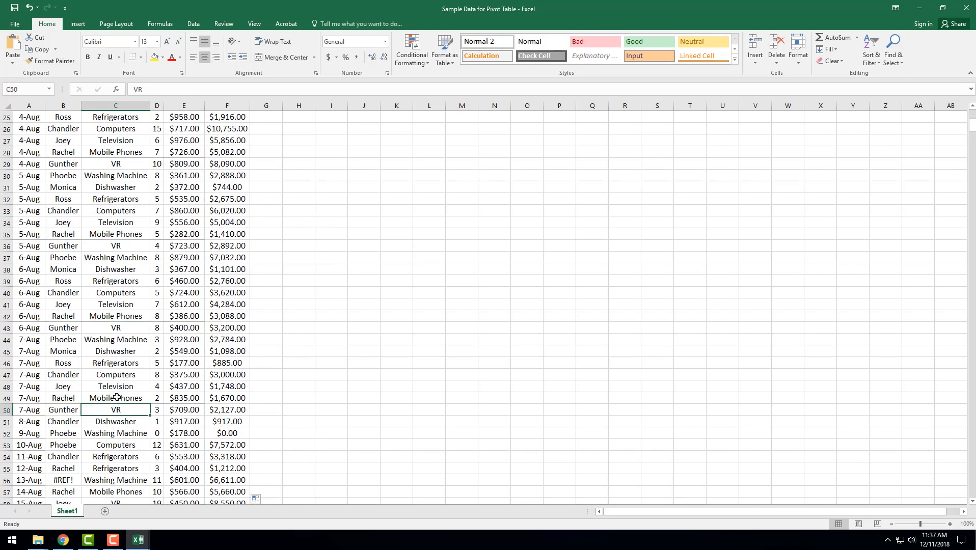
left_click(117, 432)
scroll(116, 251, "up", 8)
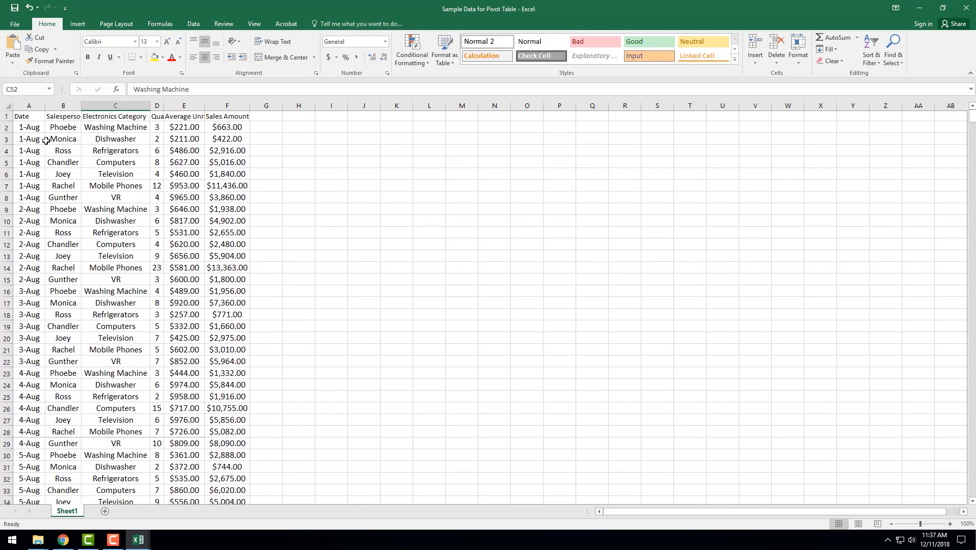
scroll(249, 332, "down", 20)
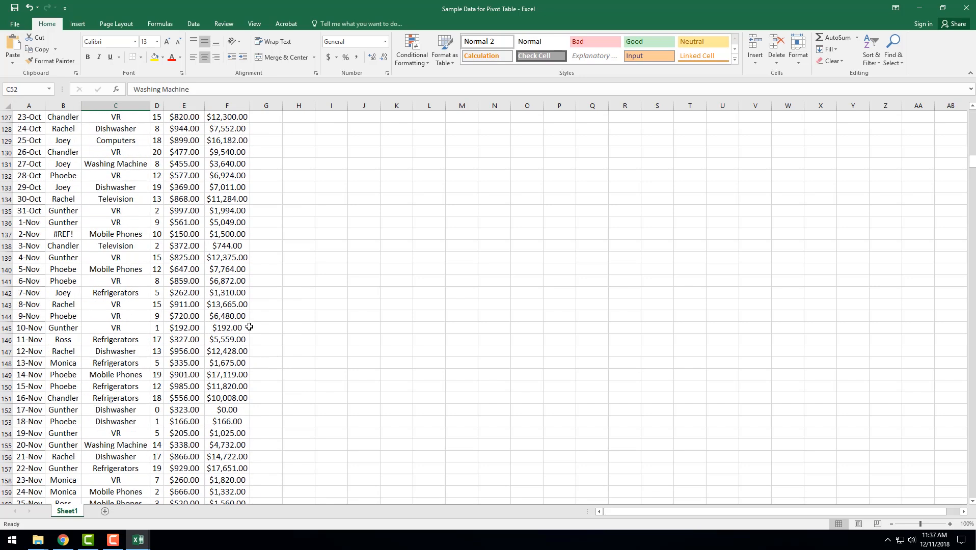
scroll(249, 326, "down", 20)
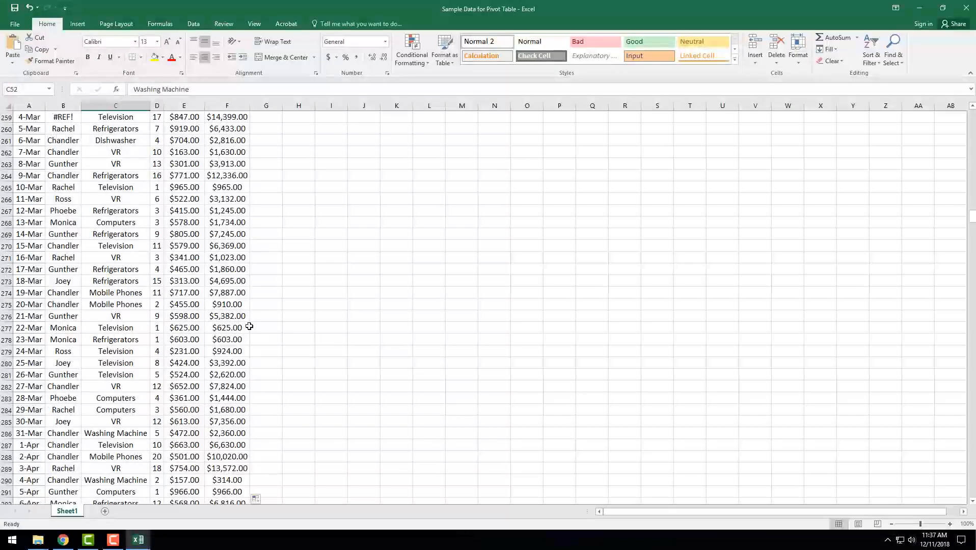
scroll(249, 326, "up", 18)
scroll(249, 326, "right", 1)
left_click_drag(973, 202, 972, 111)
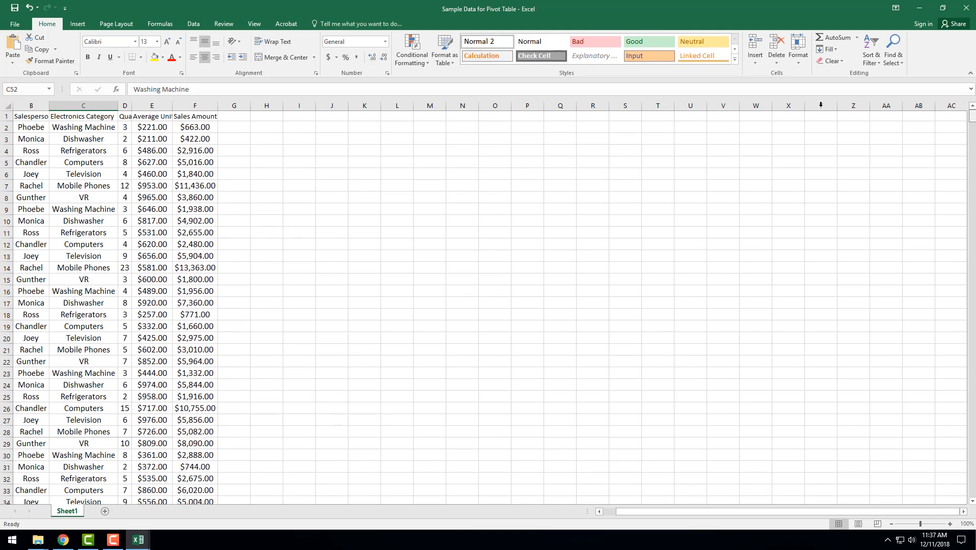
Copy the formatting of data cell B2 onto the header cells B1 to F1
left_click(28, 128)
left_click(51, 61)
left_click_drag(30, 116, 195, 117)
left_click(83, 118)
AutoFit the widths of columns B to F to their contents across the whole data range starting from B1
left_click(20, 118)
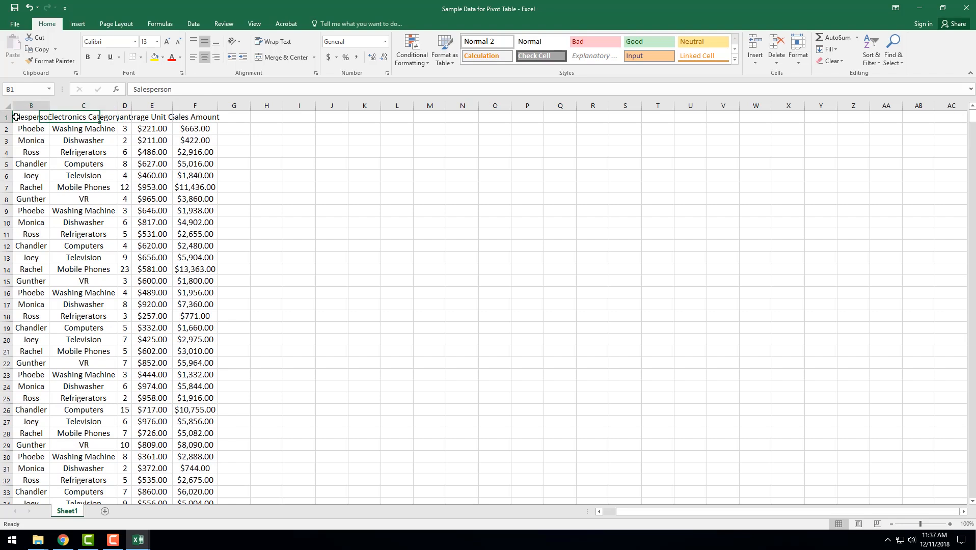
key("ctrl+shift+End")
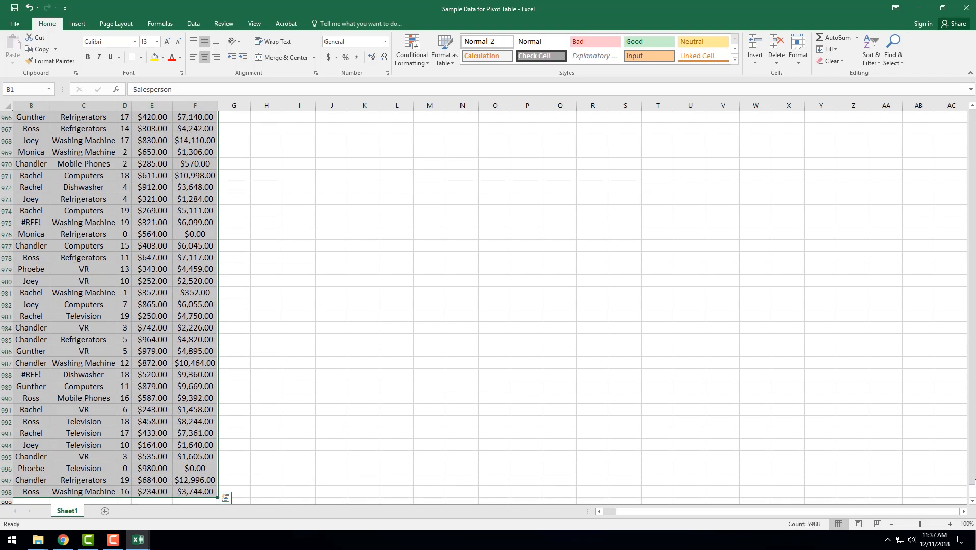
left_click_drag(972, 496, 972, 96)
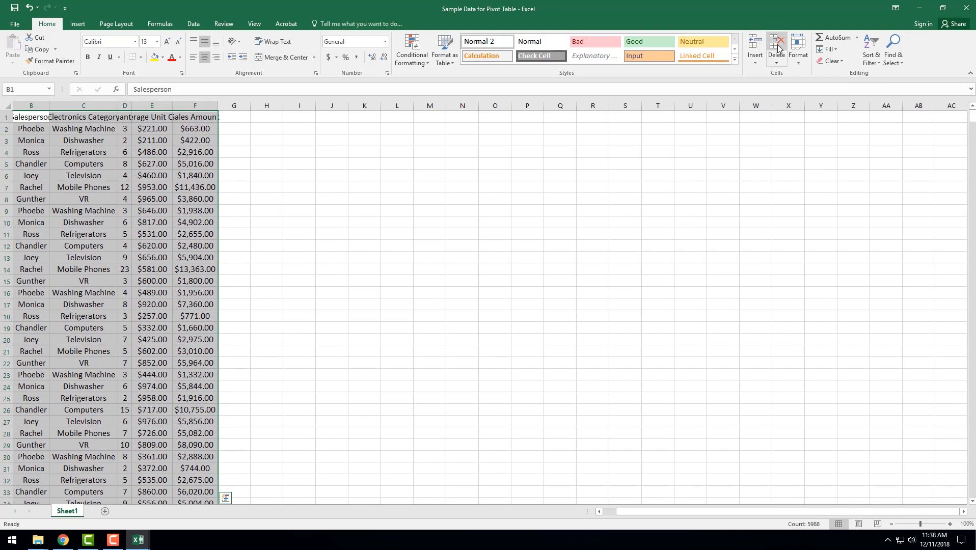
left_click(803, 48)
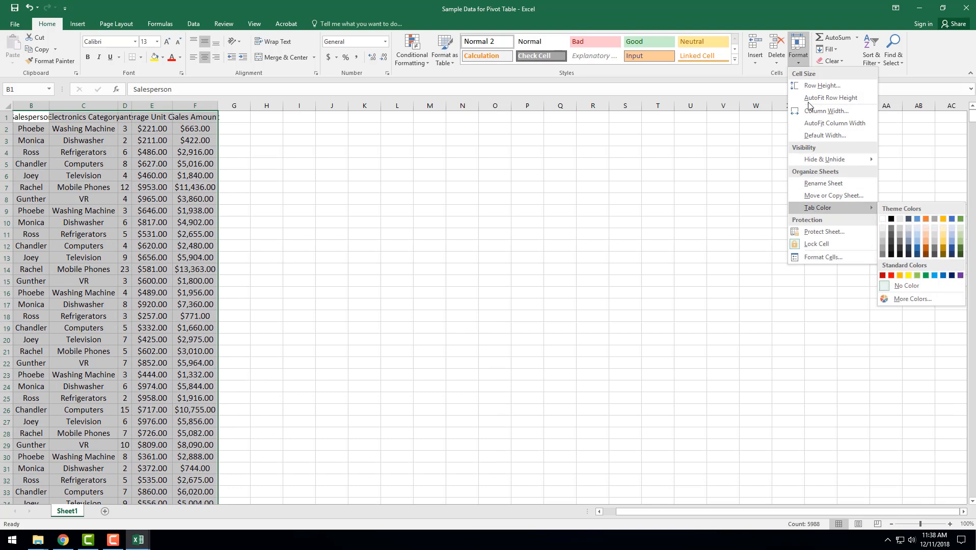
left_click(814, 125)
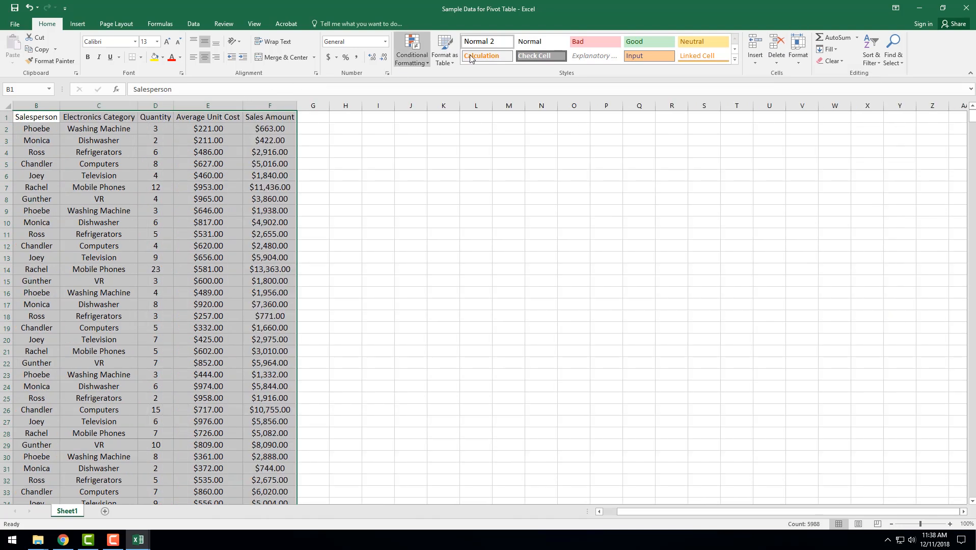
Format the data range $A$1:$F$998 as a table with headers, using the light blue style with a solid header row
left_click(446, 56)
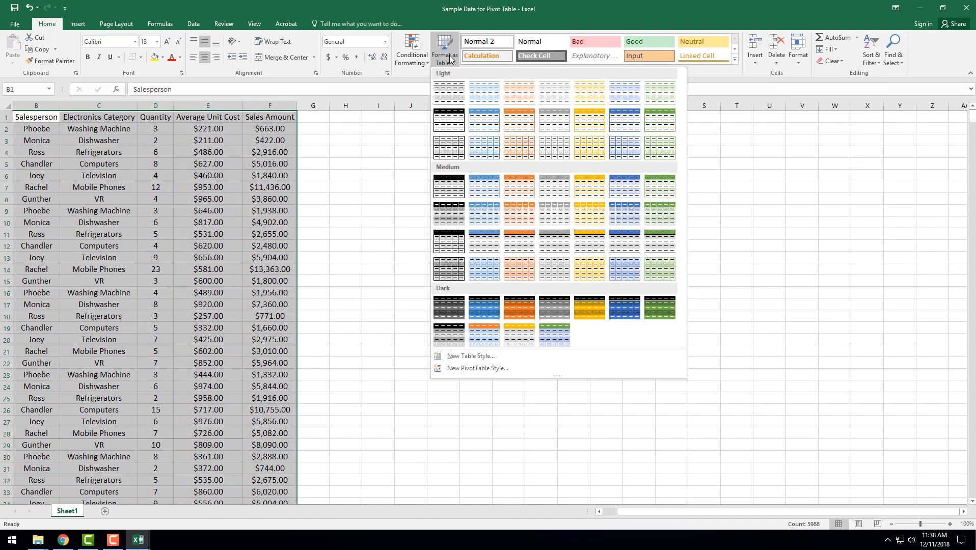
left_click(484, 124)
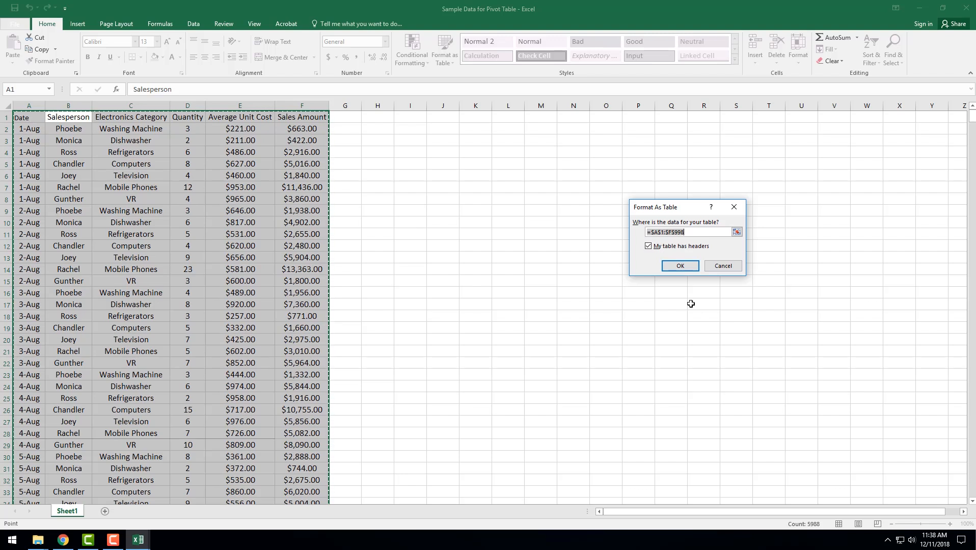
left_click(680, 265)
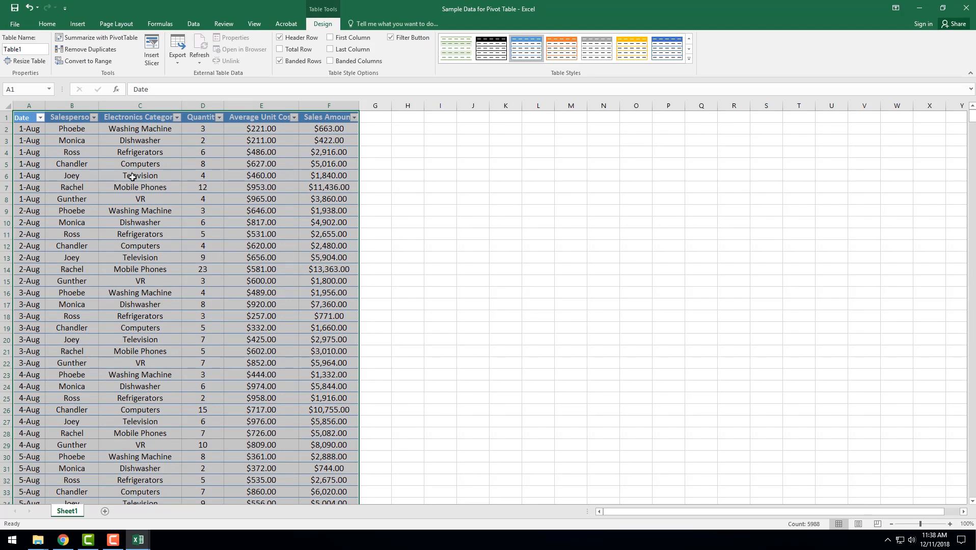
Look through the formatted sales table from the header row and Date column down to its last row, 998, and back
left_click(479, 176)
left_click(30, 113)
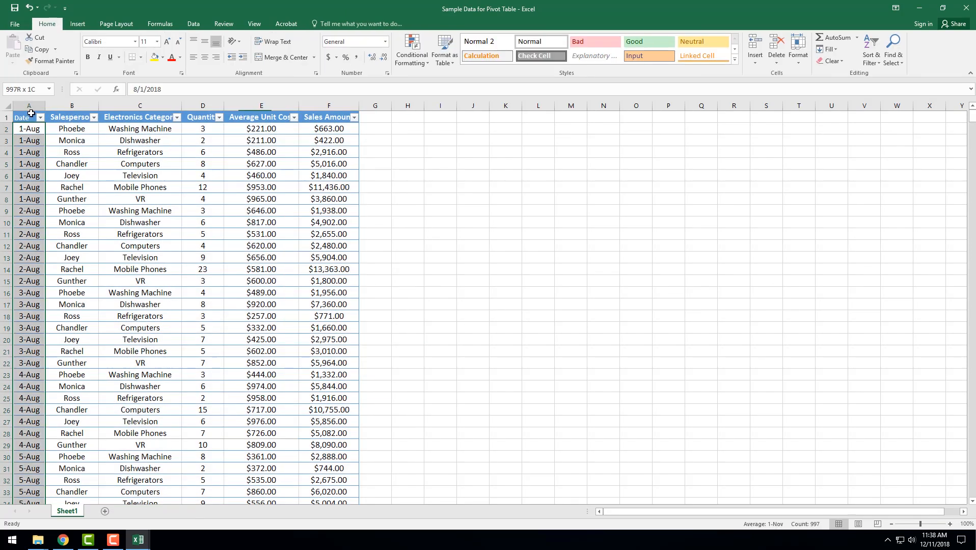
left_click(89, 124)
left_click(481, 165)
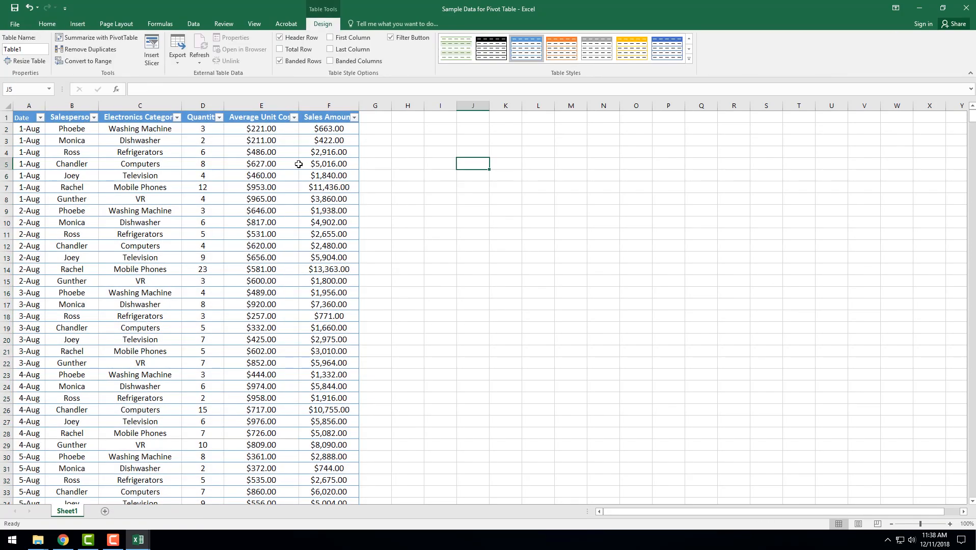
scroll(678, 264, "down", 9)
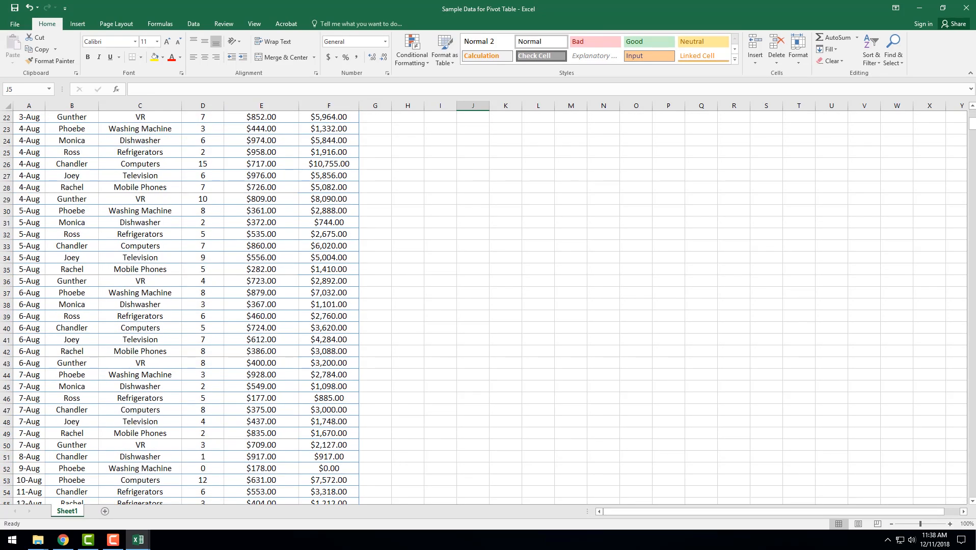
left_click_drag(972, 125, 937, 540)
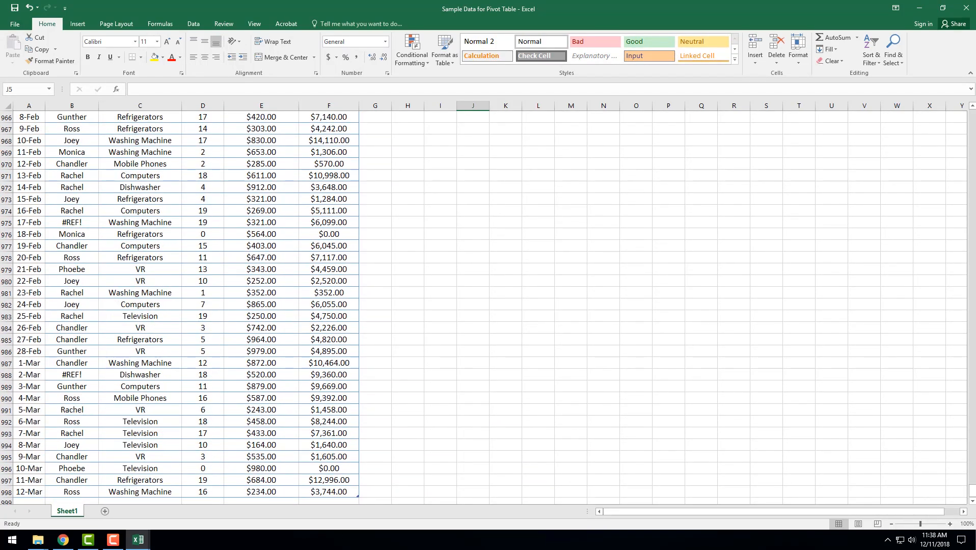
left_click(7, 491)
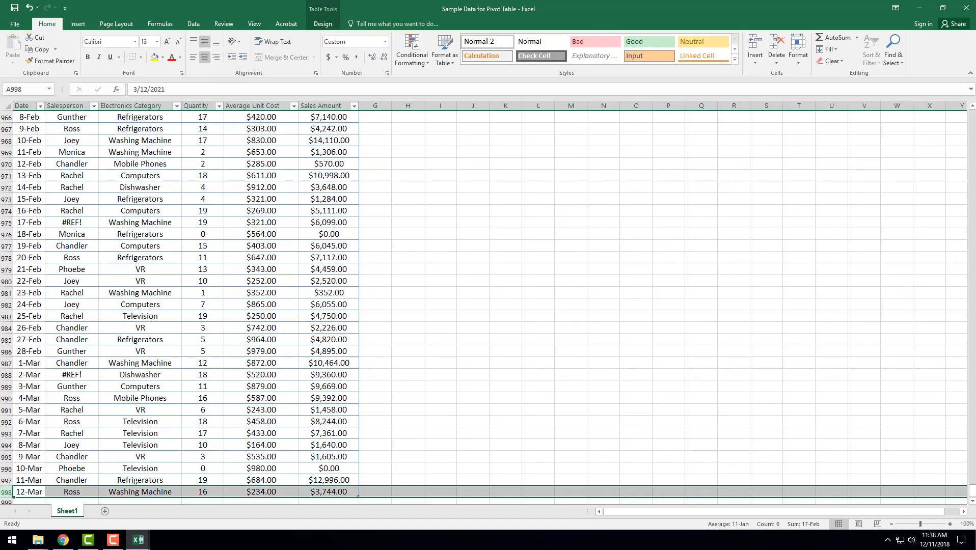
left_click(971, 501)
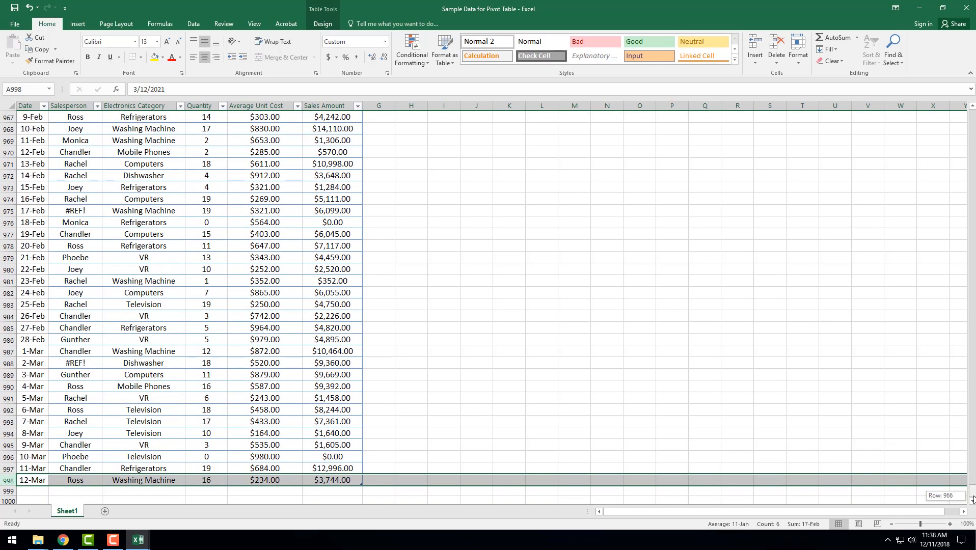
left_click_drag(971, 489, 972, 114)
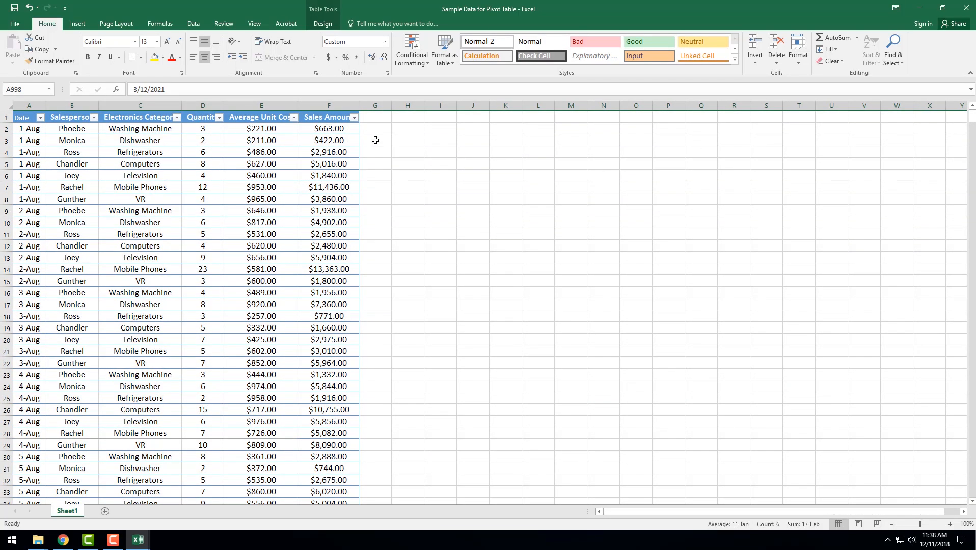
Switch to the New folder window in File Explorer and create an Excel worksheet there named "Learning Pivot - Intermediate"
left_click(920, 8)
right_click(211, 108)
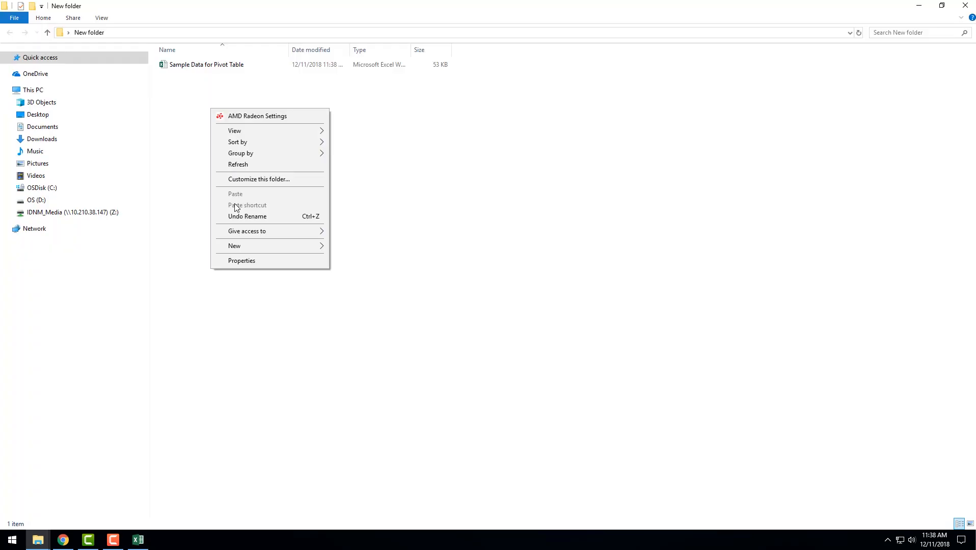
mouse_move(243, 245)
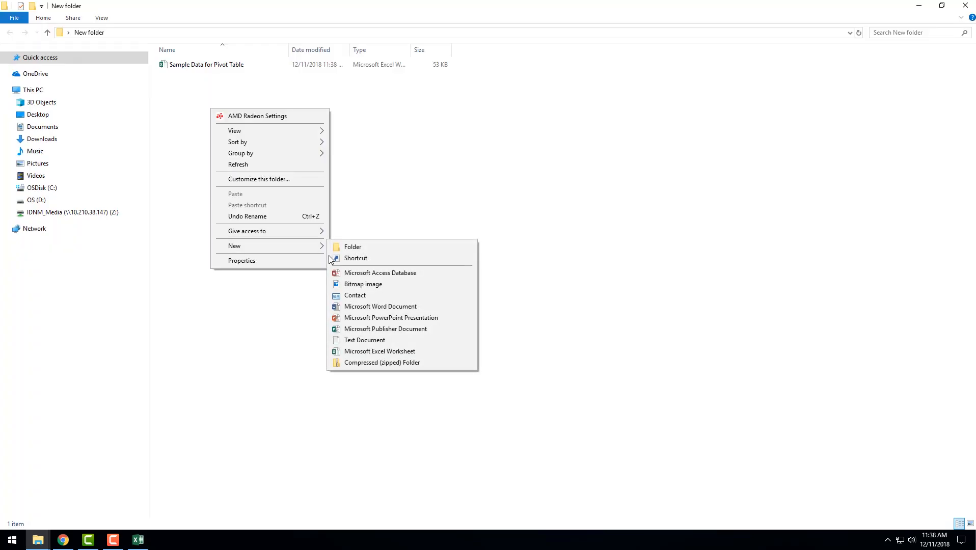
left_click(355, 352)
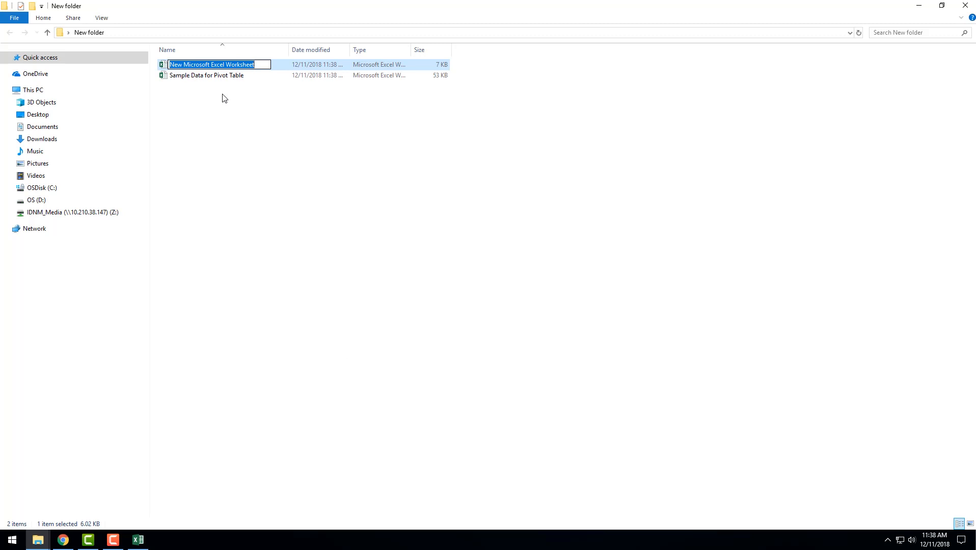
type("Learnin")
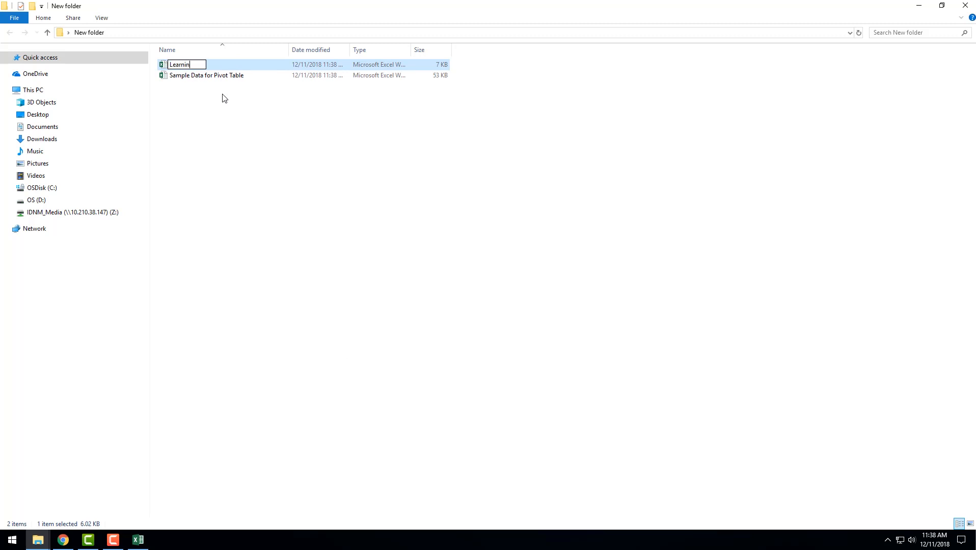
type("g Pivot - Interme")
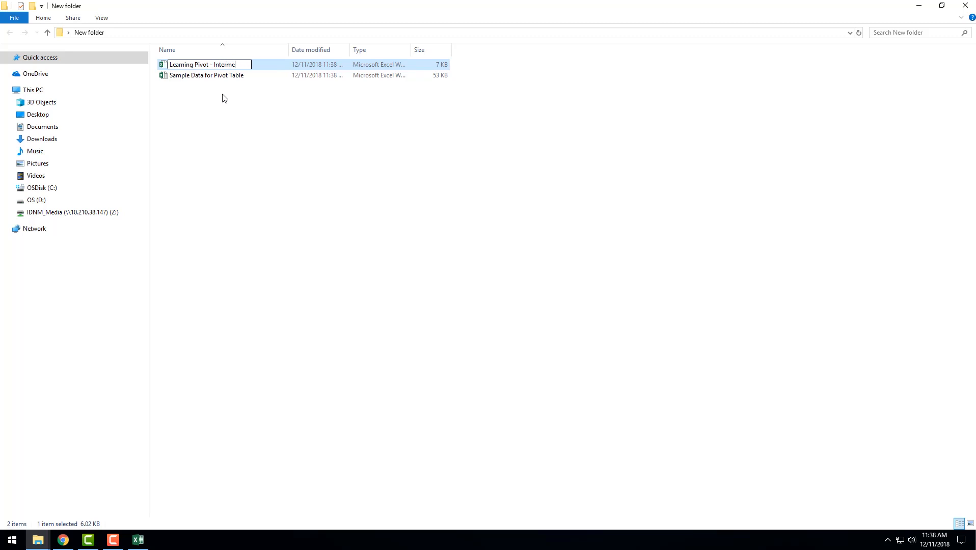
type("diate")
key("Return")
In the Learning Pivot - Intermediate workbook, start a PivotTable at cell B2 that uses an external data source
key("alt+Tab")
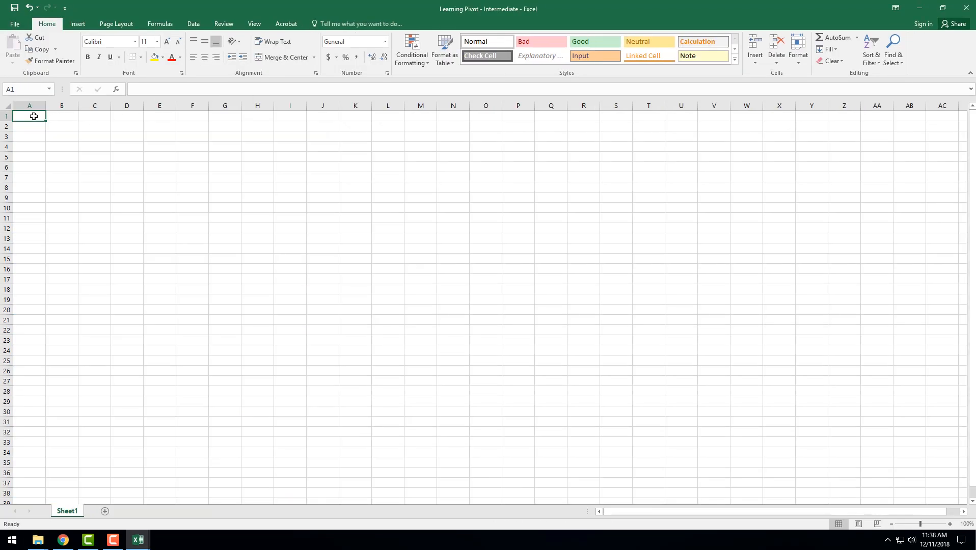
left_click(52, 125)
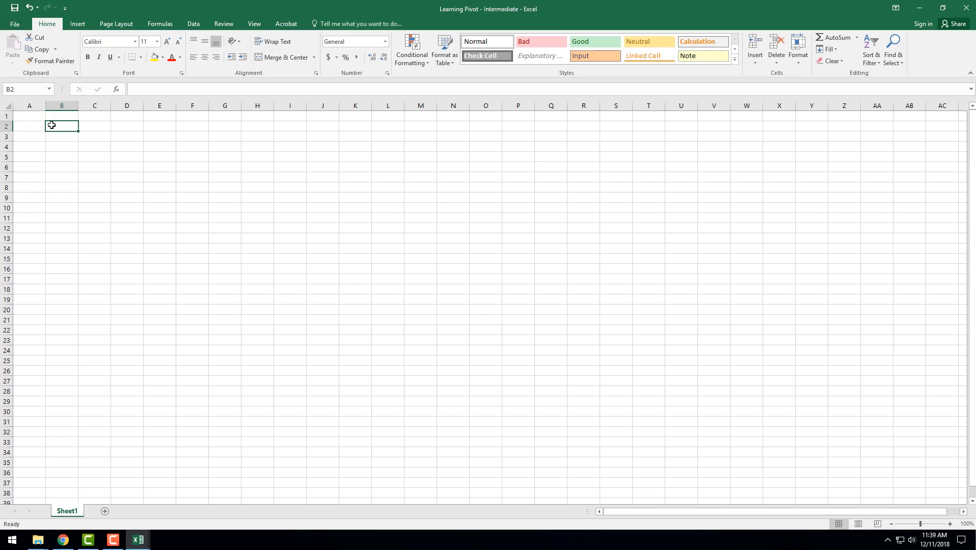
left_click(80, 26)
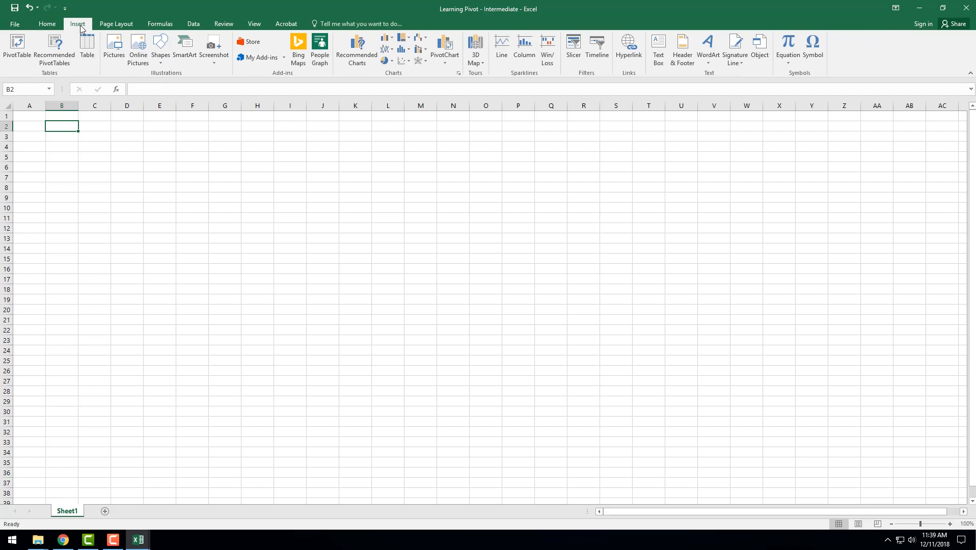
left_click(24, 49)
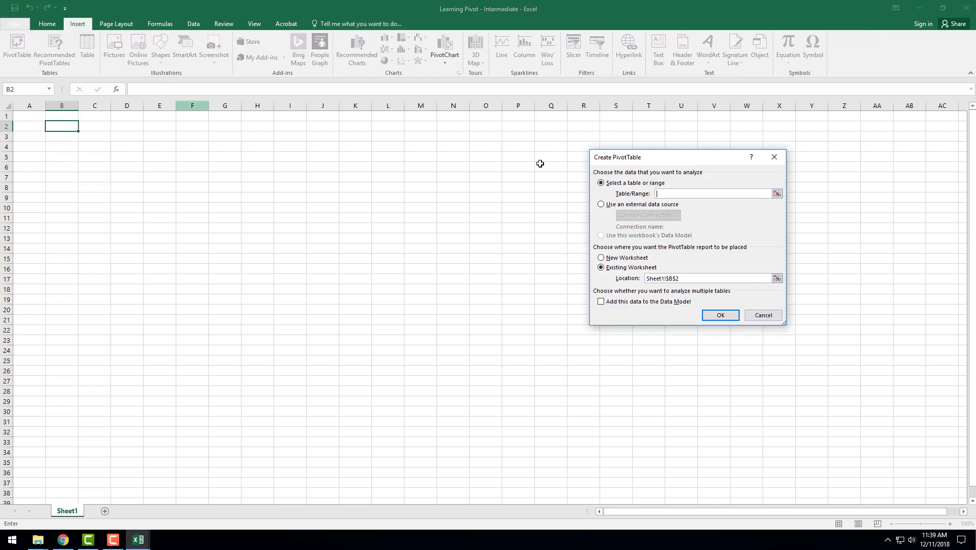
left_click_drag(691, 159, 566, 172)
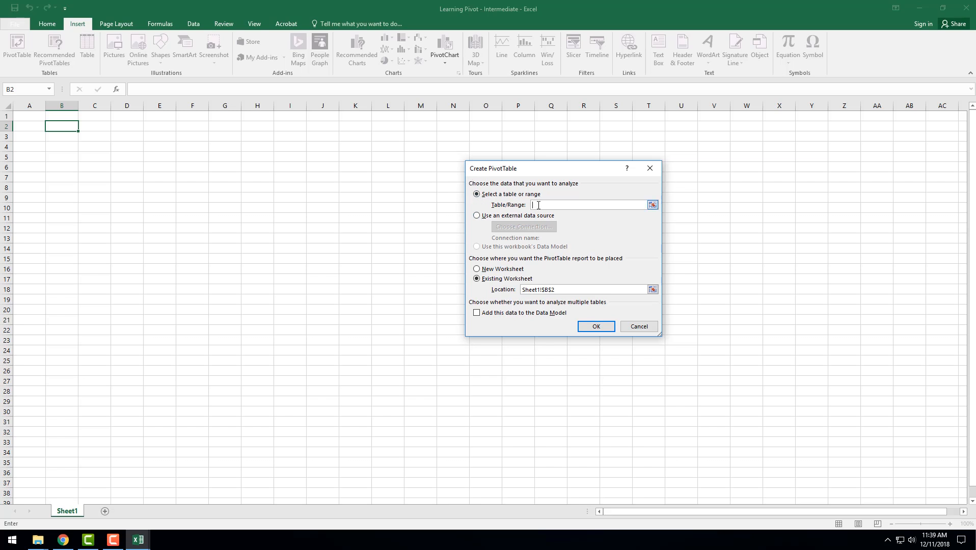
left_click(477, 216)
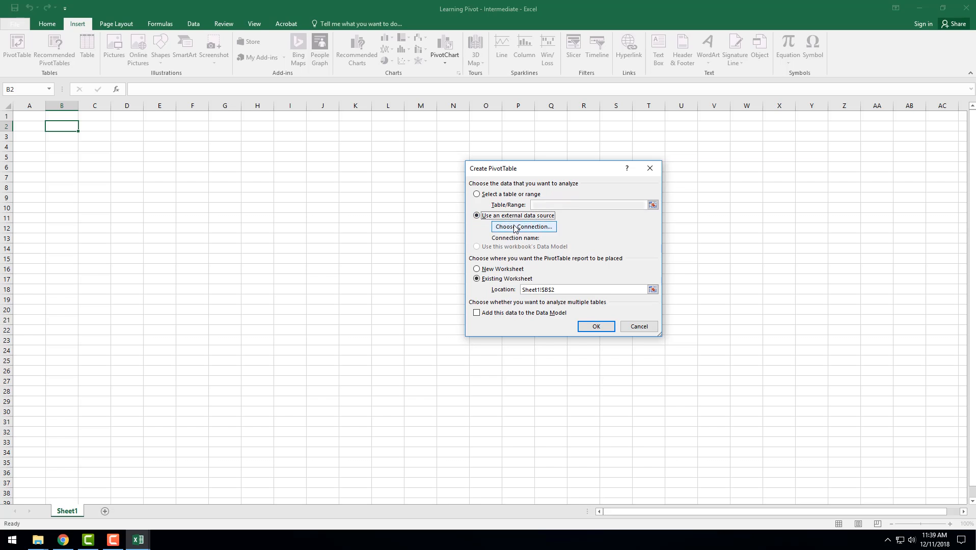
Connect to table Sheet1$ of "Sample Data for Pivot Table" in the Desktop's New folder and create the PivotTable at Sheet1!$B$2
left_click(514, 227)
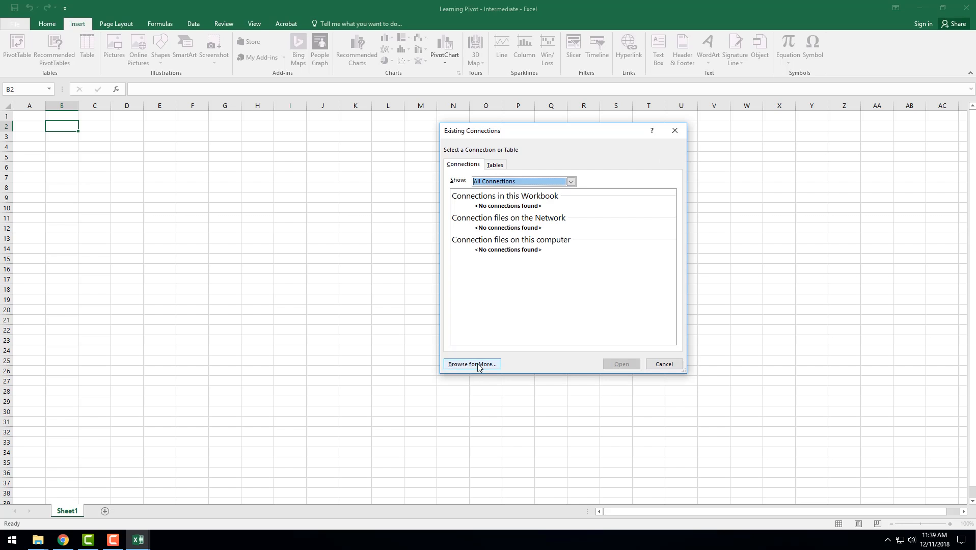
left_click(477, 365)
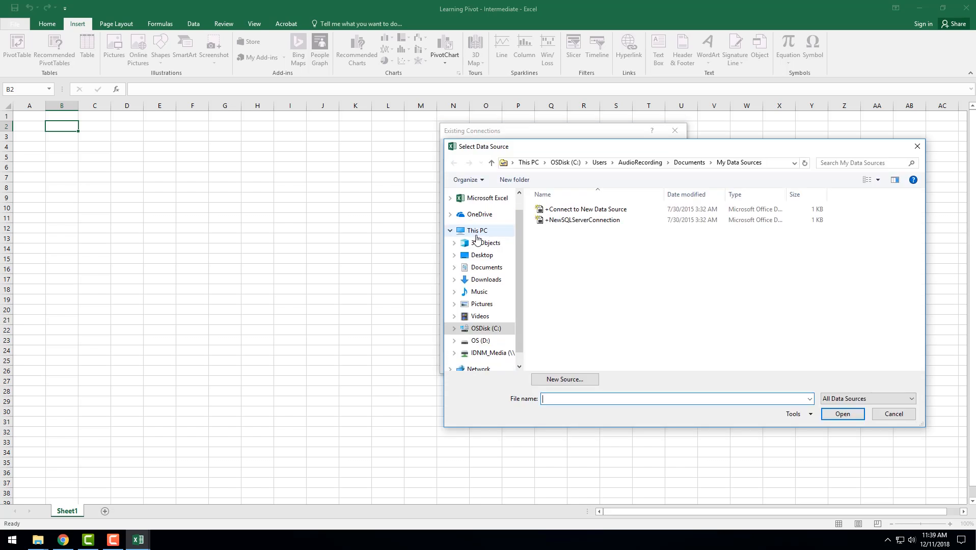
scroll(509, 255, "down", 1)
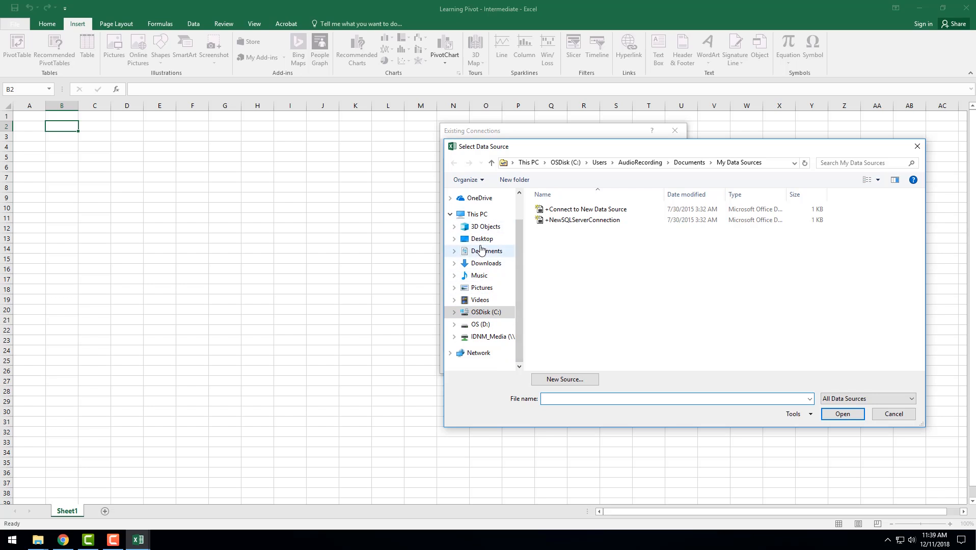
left_click(479, 238)
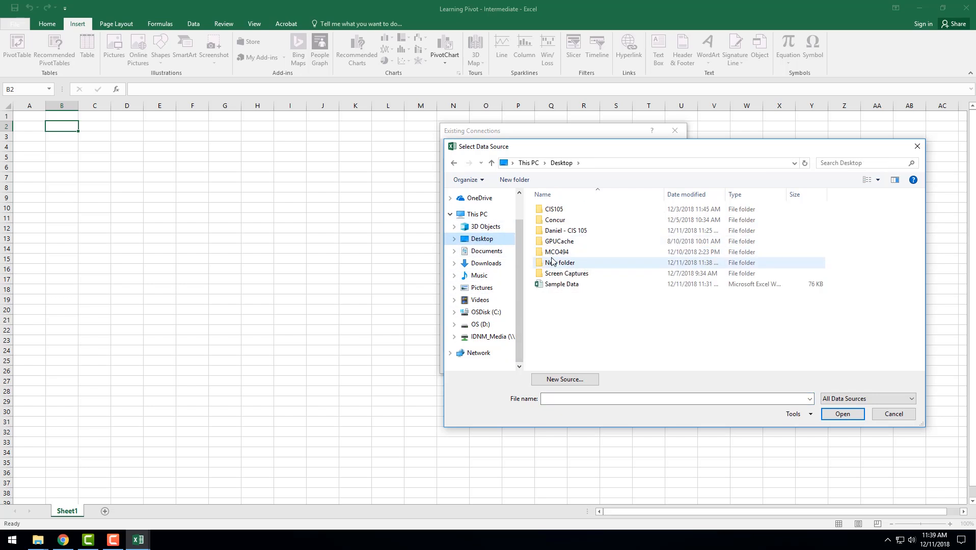
double_click(553, 262)
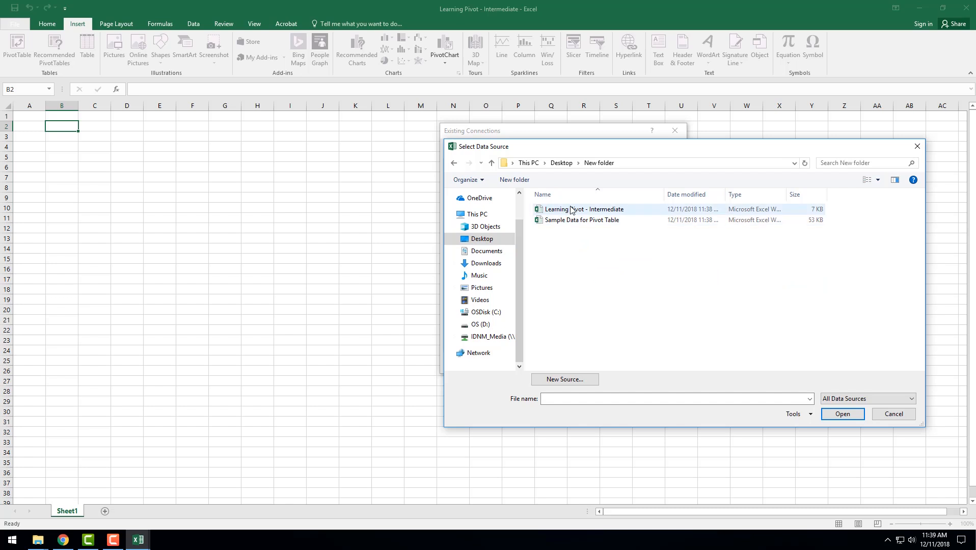
left_click(560, 220)
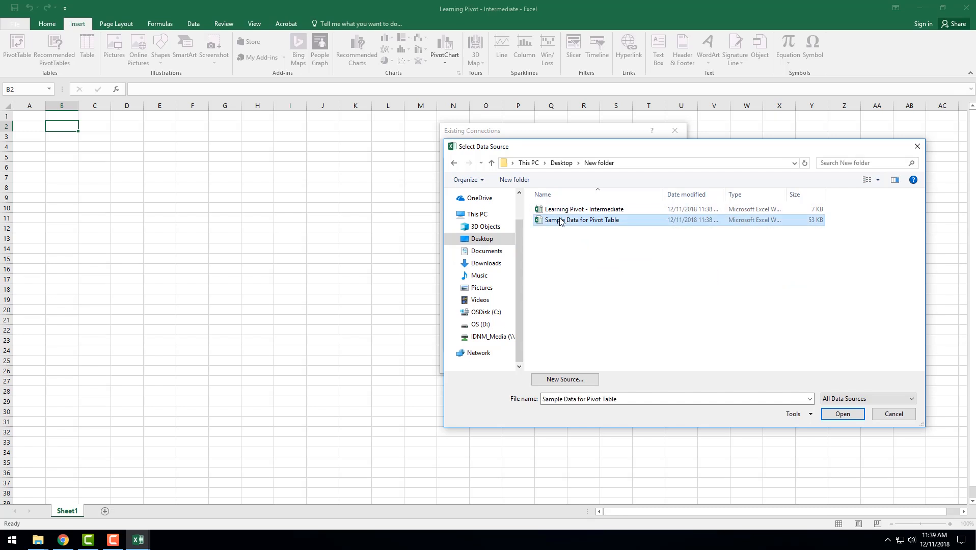
left_click(841, 414)
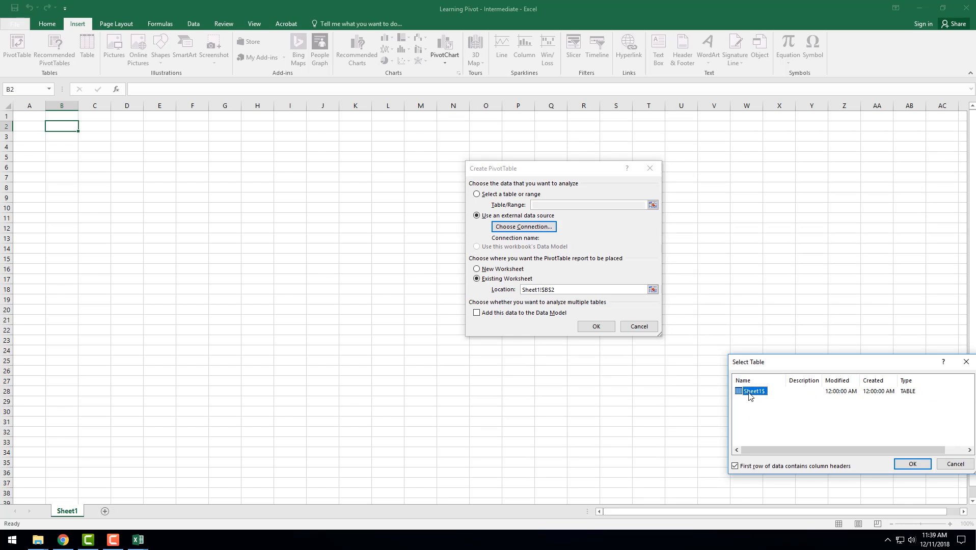
double_click(751, 391)
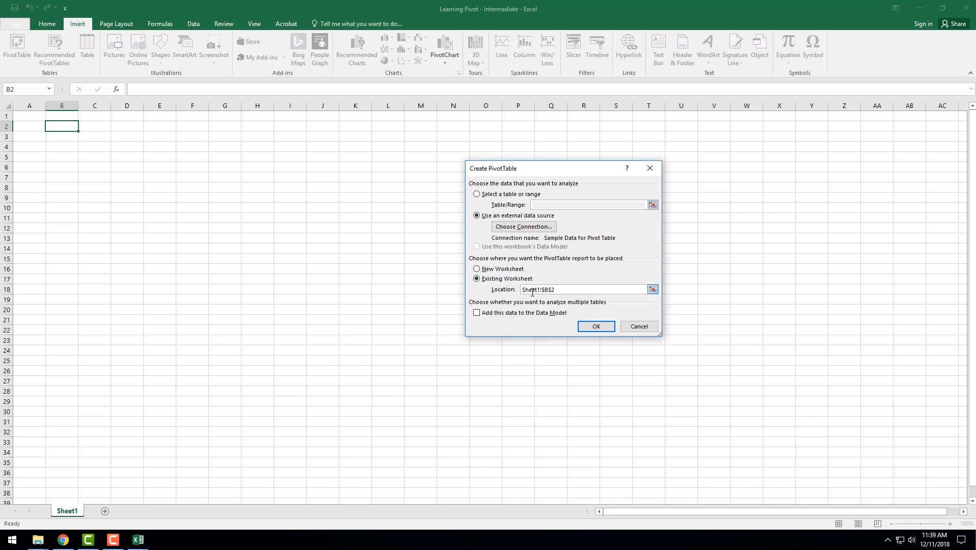
left_click_drag(523, 289, 566, 294)
left_click(590, 332)
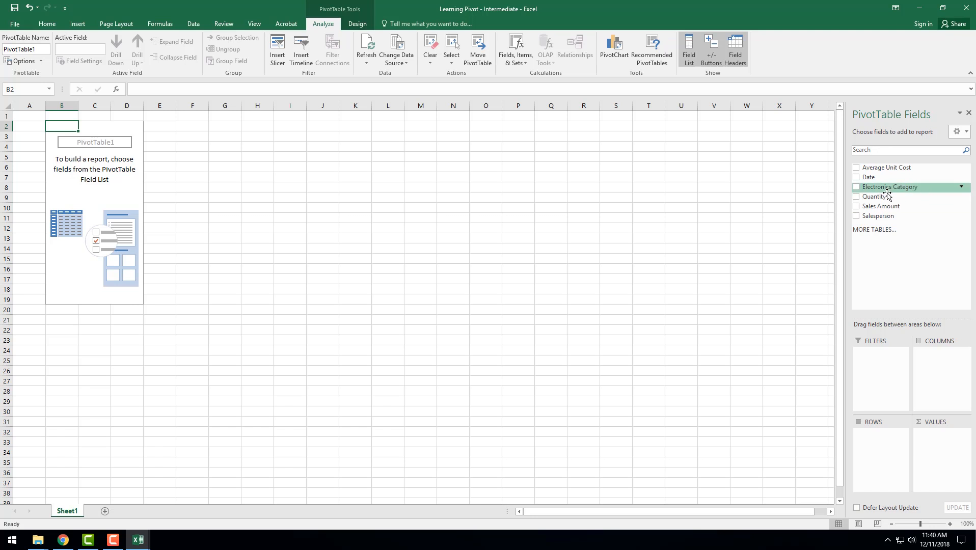
Check the item list of the Electronics Category field and add the field to the PivotTable's row labels
left_click(962, 188)
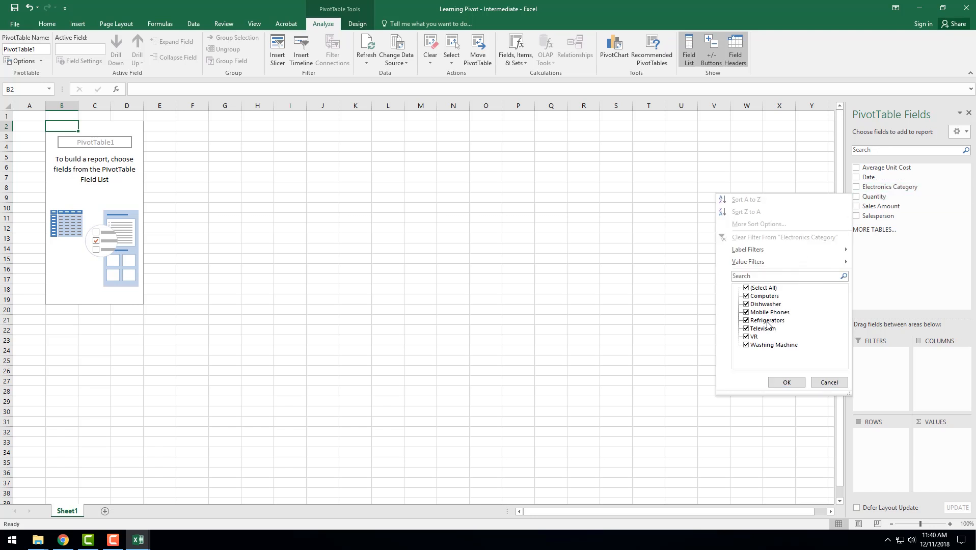
left_click(829, 382)
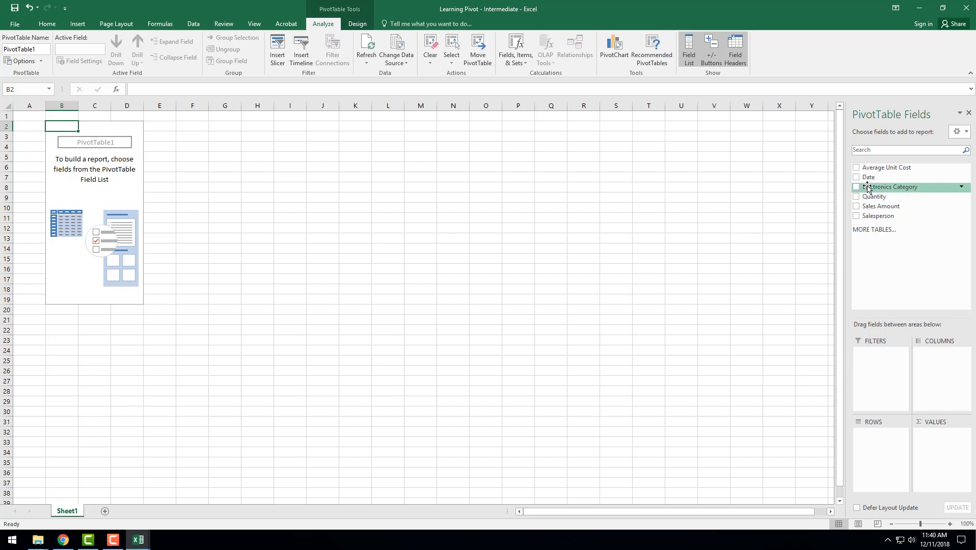
right_click(868, 188)
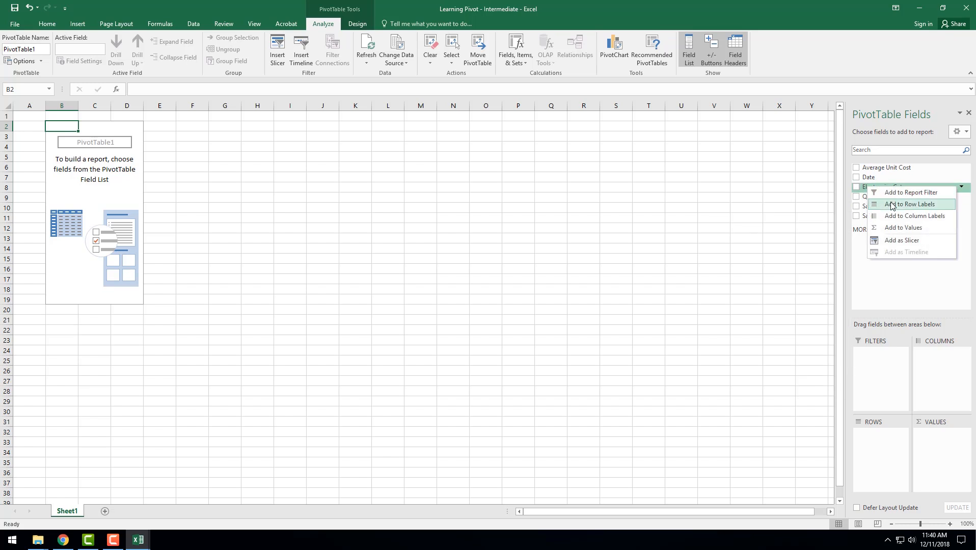
left_click(892, 204)
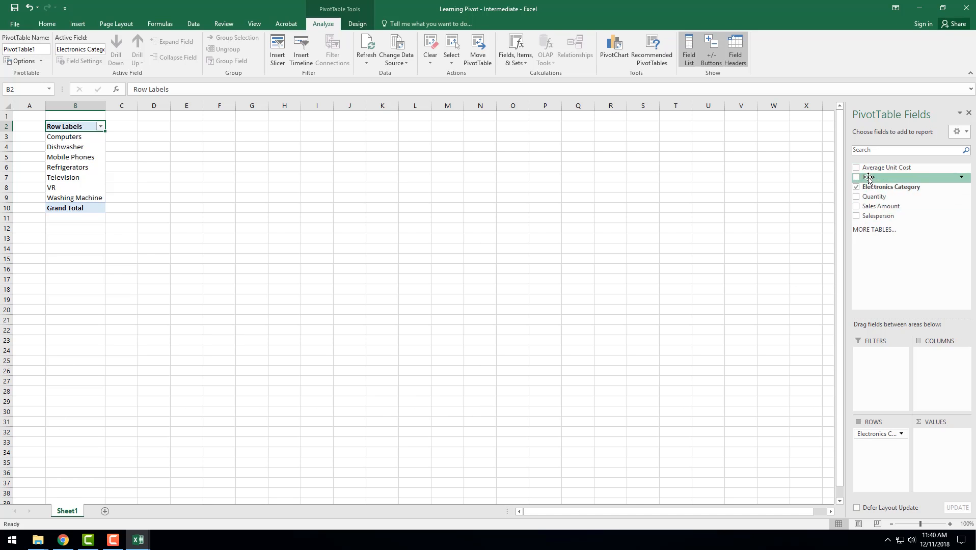
Add Salesperson to the PivotTable's column labels and Date to its row labels
right_click(870, 216)
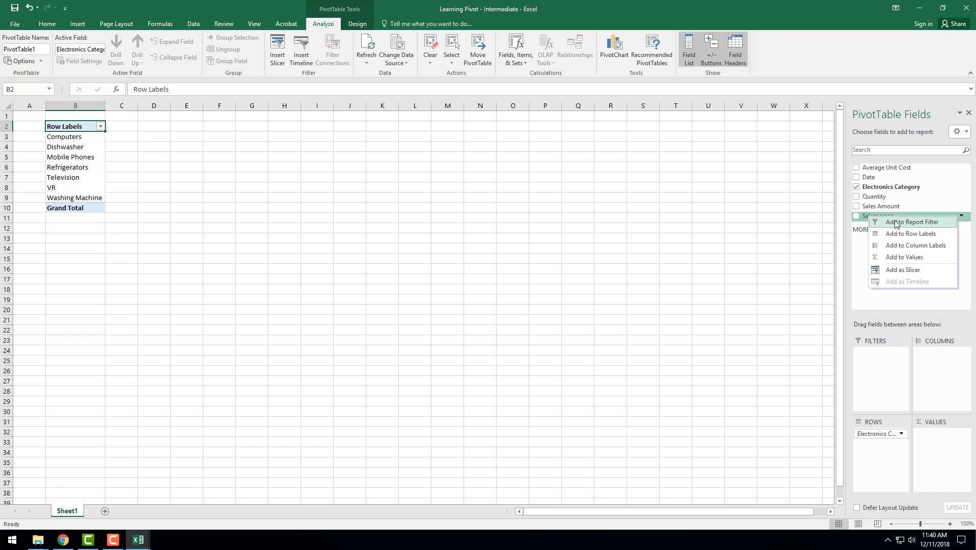
left_click(899, 246)
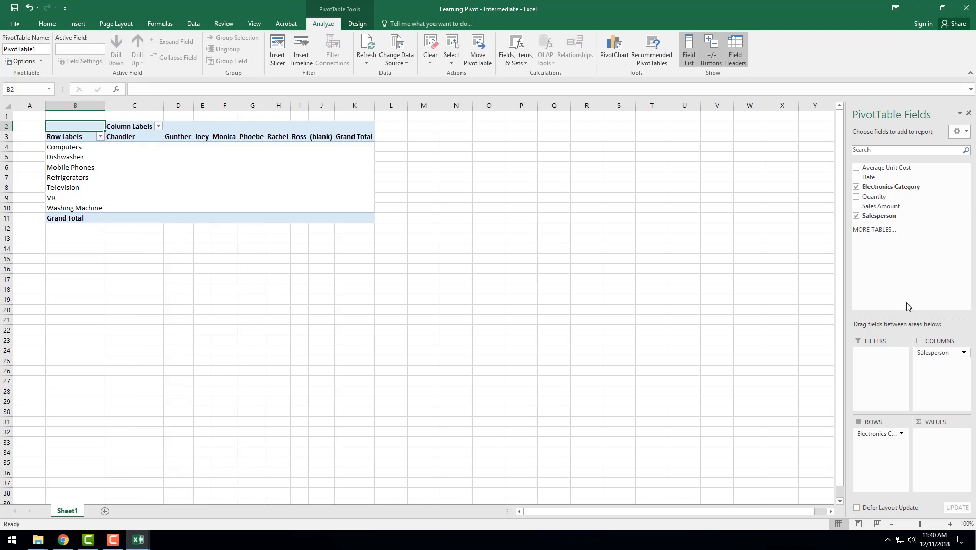
right_click(869, 179)
left_click(899, 199)
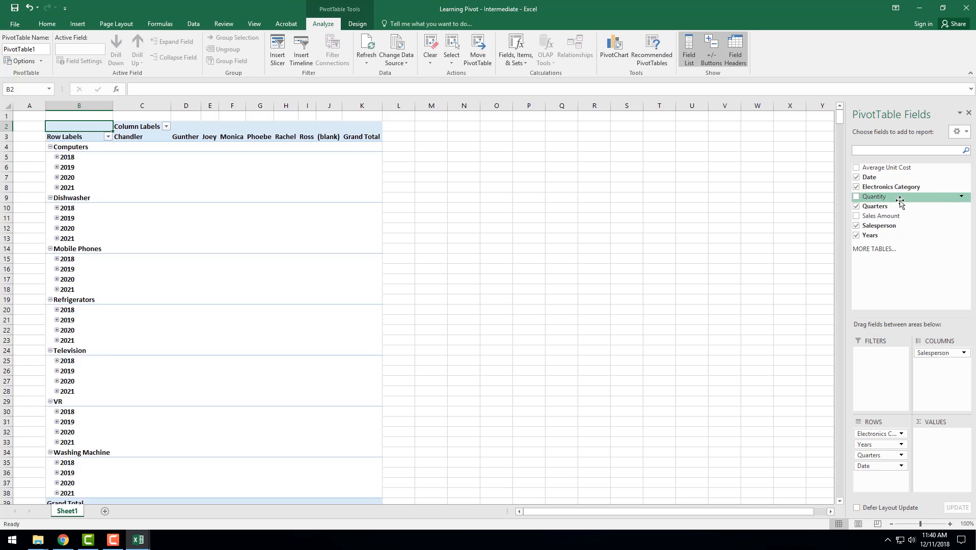
Add the Quantity field to the PivotTable's values
right_click(865, 197)
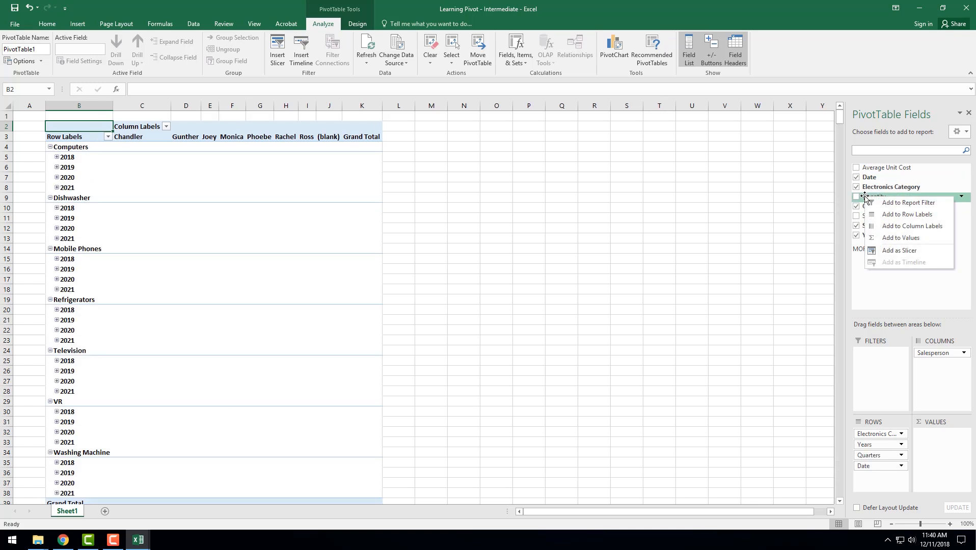
left_click(886, 244)
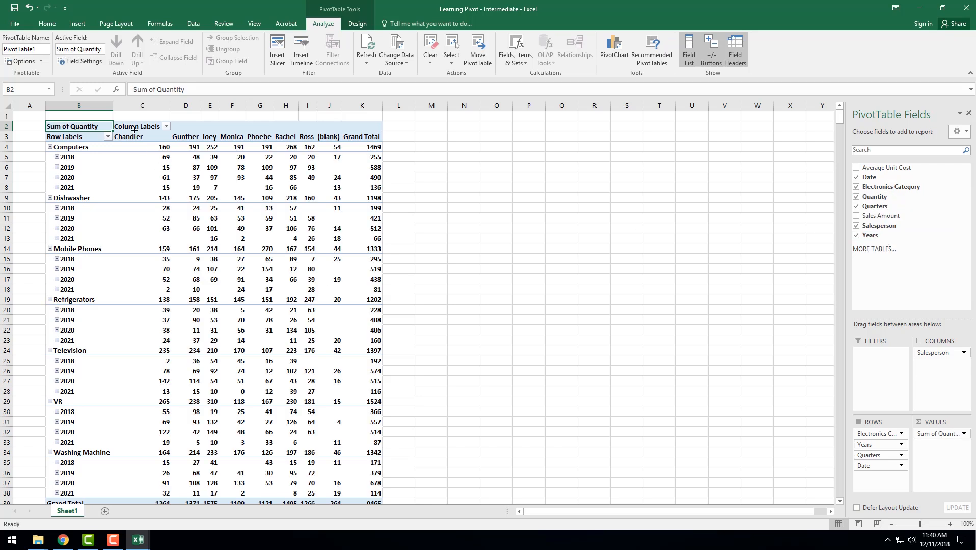
Collapse the year rows under every electronics category from Computers to Washing Machine, and expand only Computers again
left_click(49, 148)
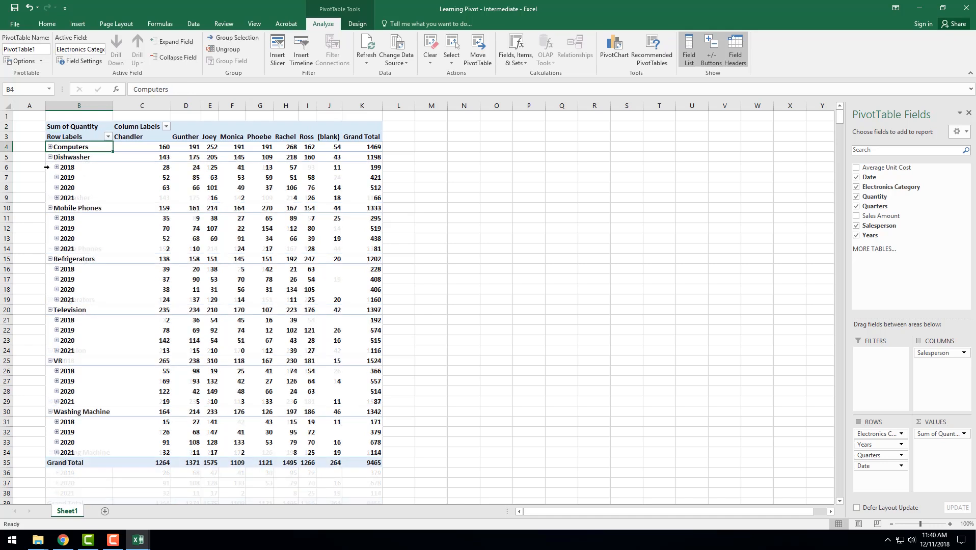
left_click(50, 157)
left_click(49, 168)
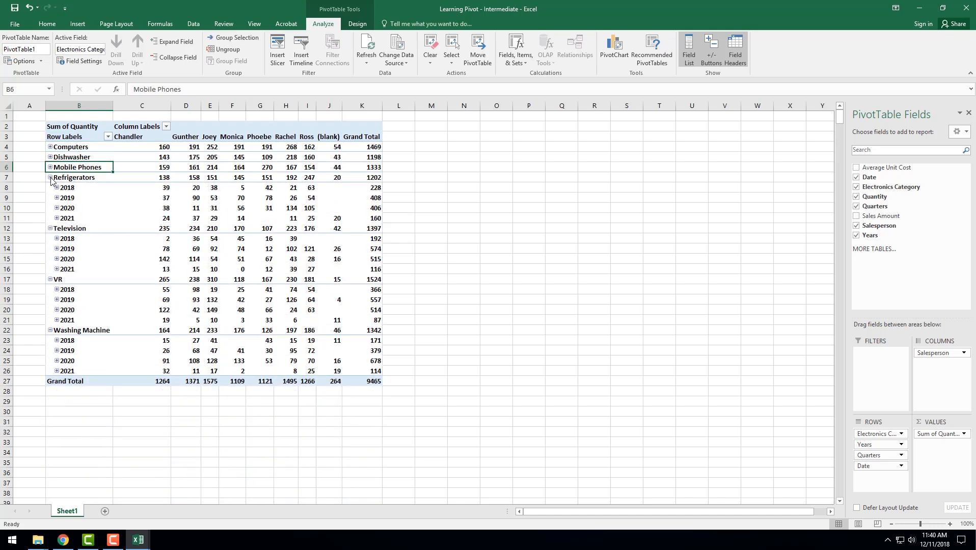
left_click(50, 177)
left_click(50, 187)
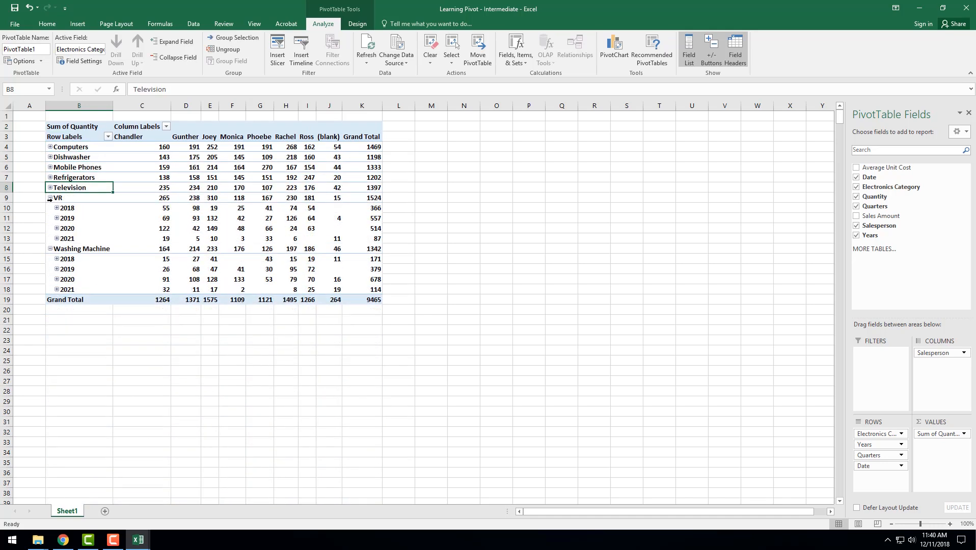
left_click(50, 198)
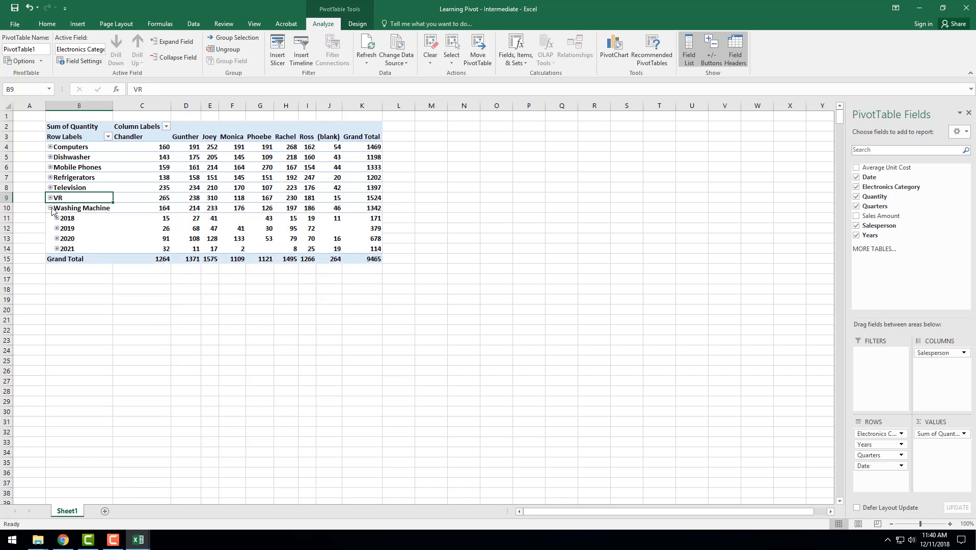
left_click(50, 208)
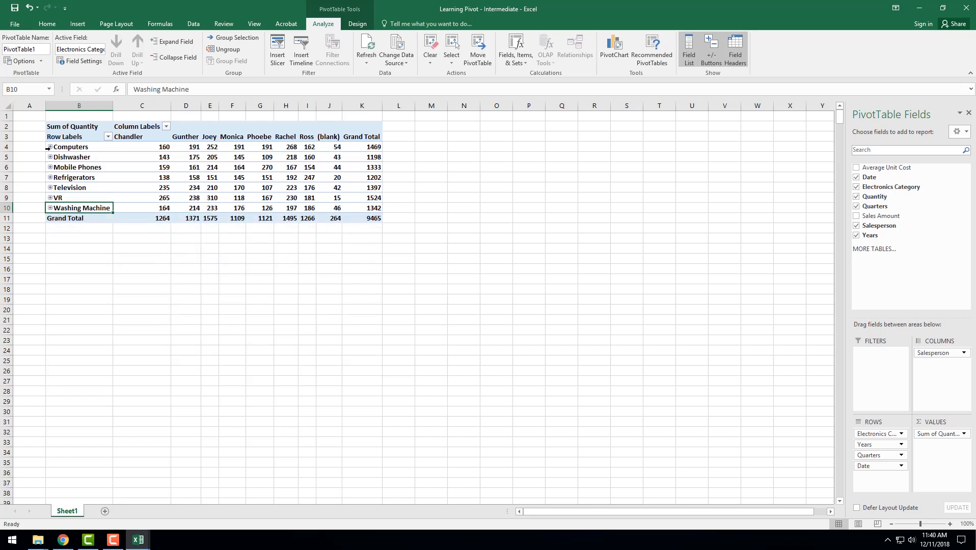
left_click(50, 147)
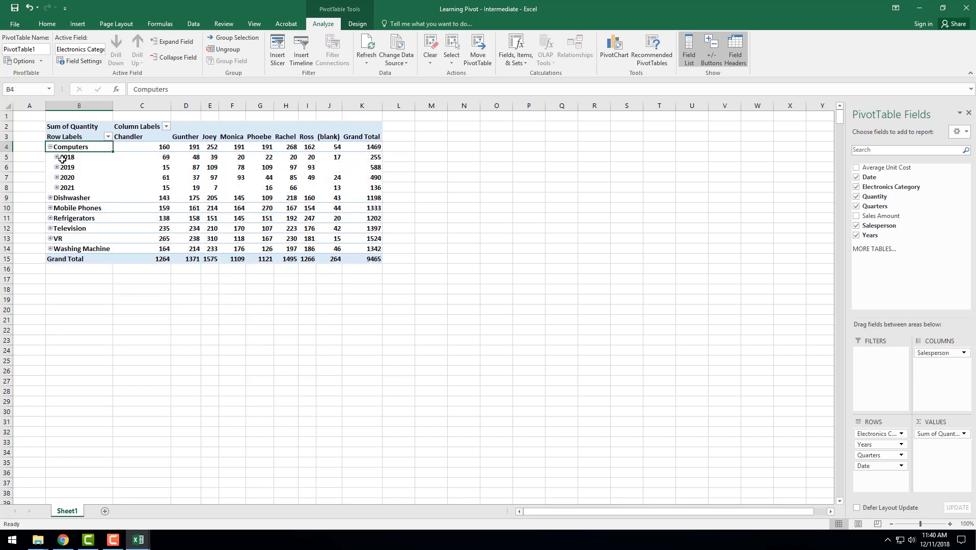
Examine the summed quantities per salesperson for Computers by year and for the other categories, including the (blank) salesperson column
left_click(8, 156)
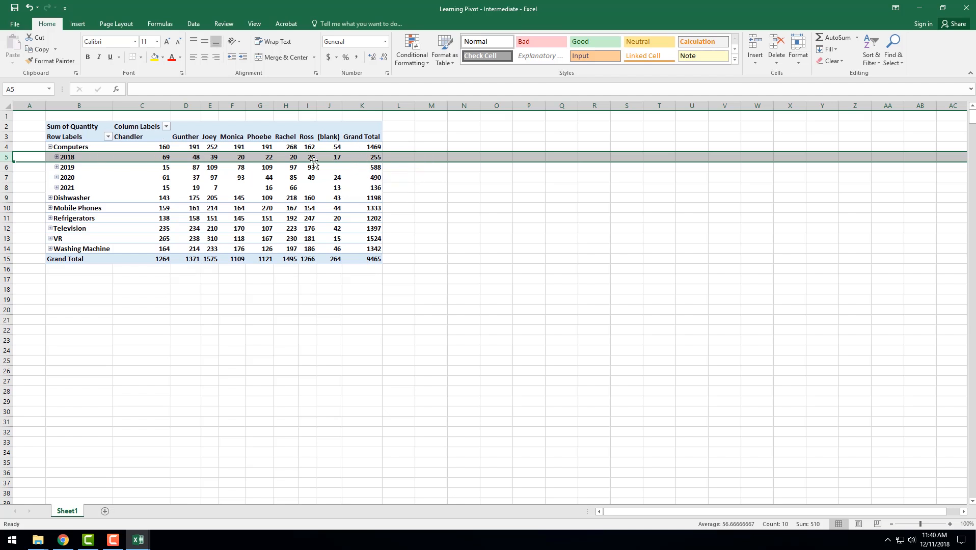
left_click(423, 199)
left_click(257, 156)
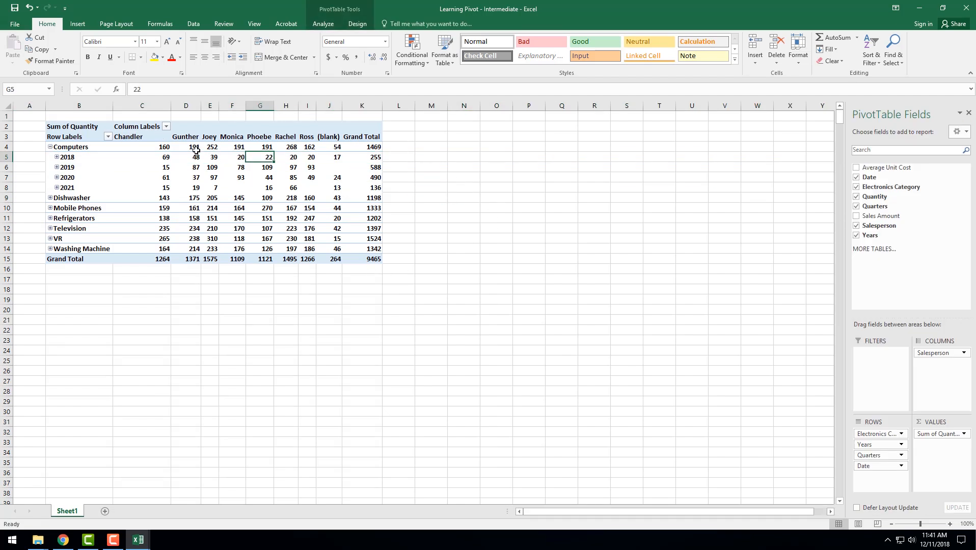
left_click(121, 145)
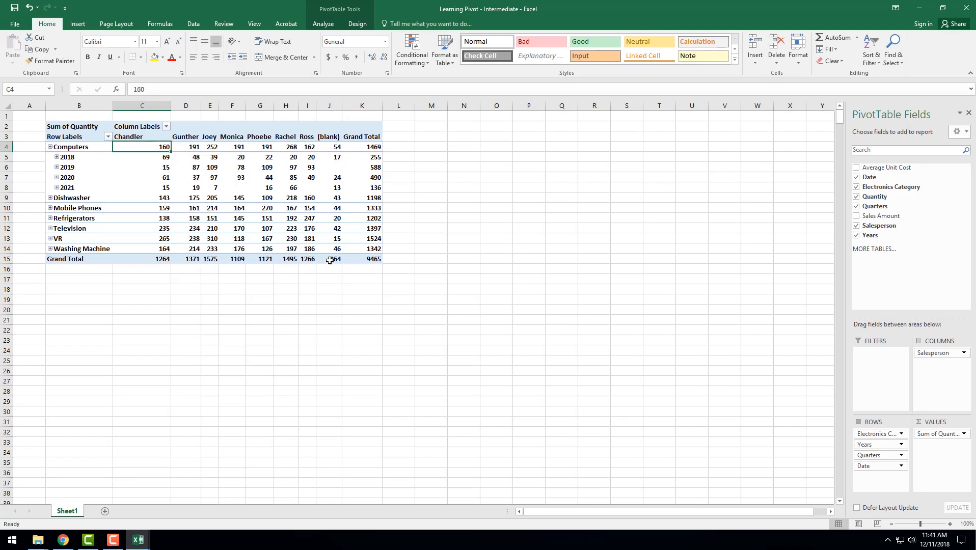
left_click(305, 222)
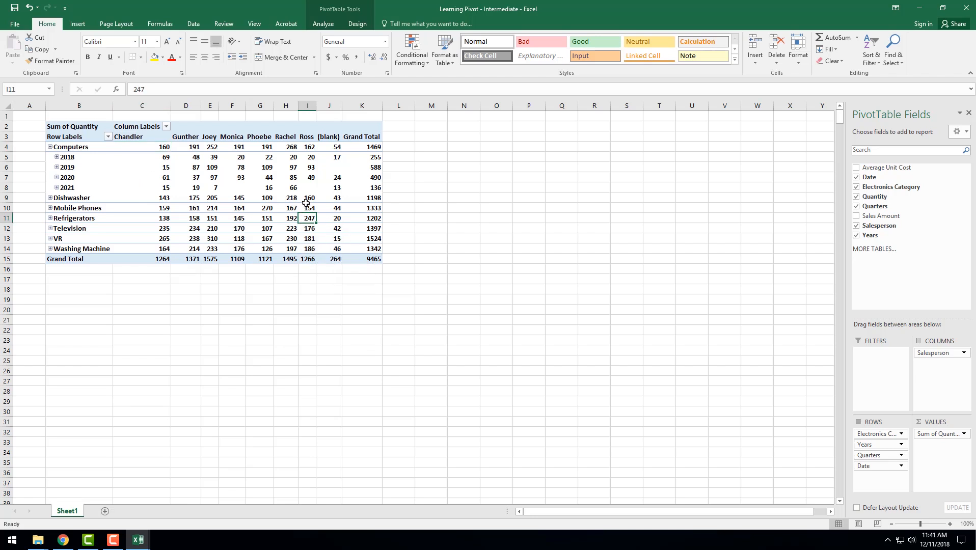
left_click(343, 210)
left_click(332, 195)
left_click(331, 178)
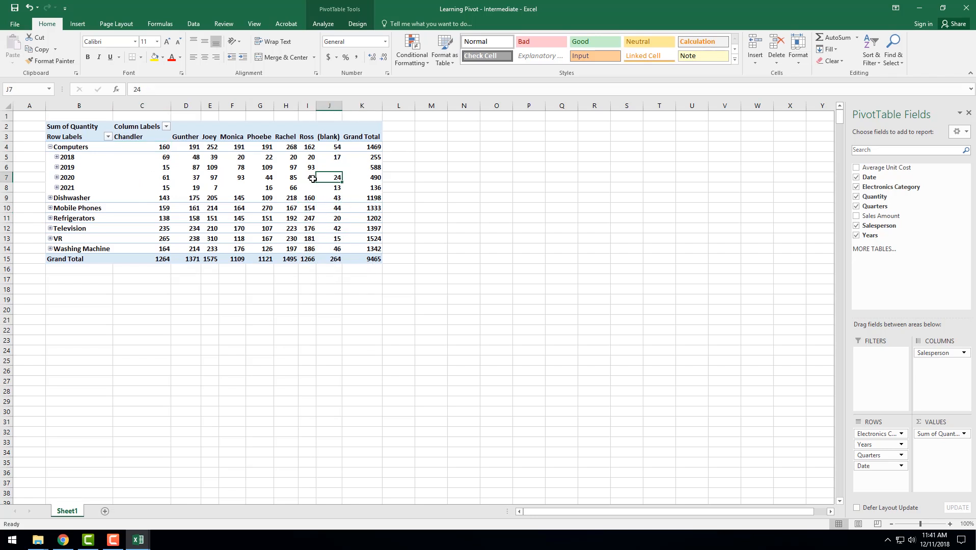
left_click(311, 180)
left_click(310, 188)
left_click(324, 188)
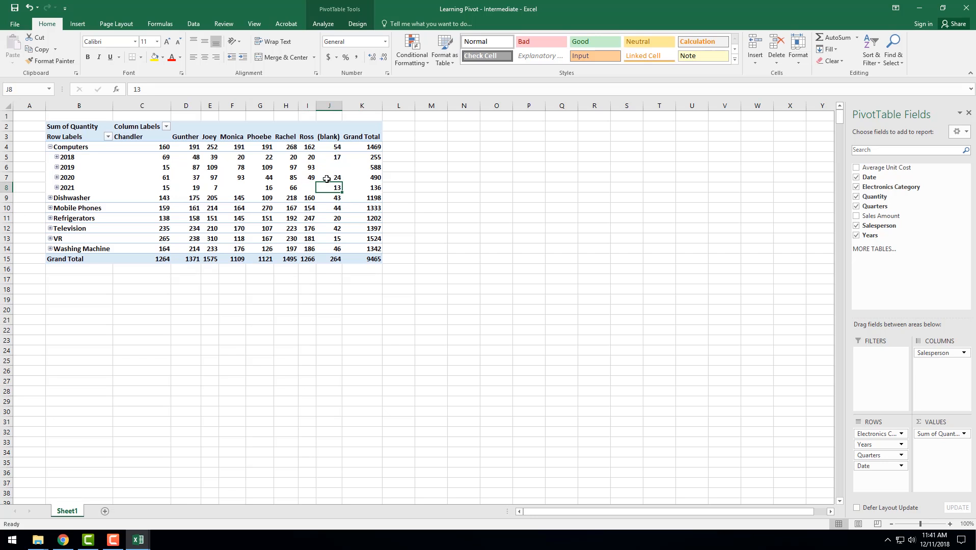
left_click(329, 209)
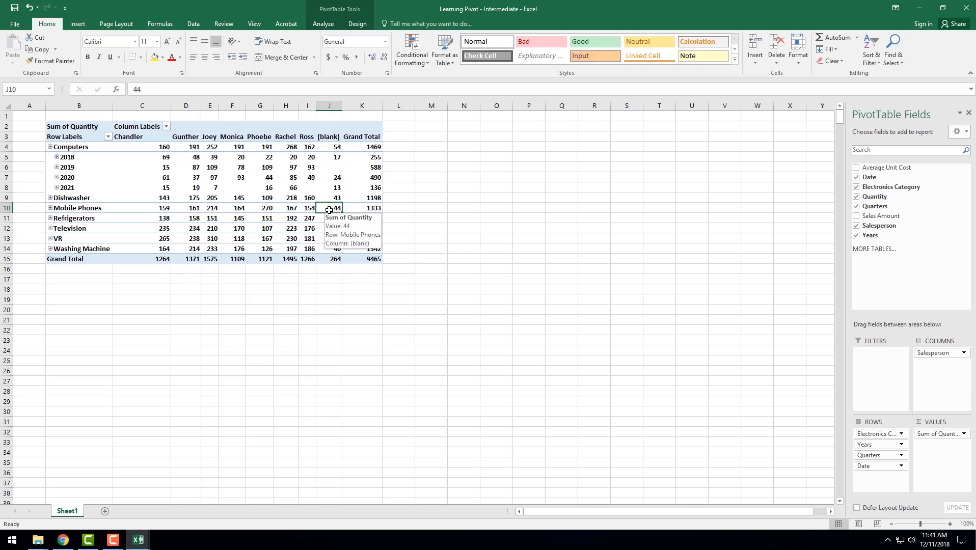